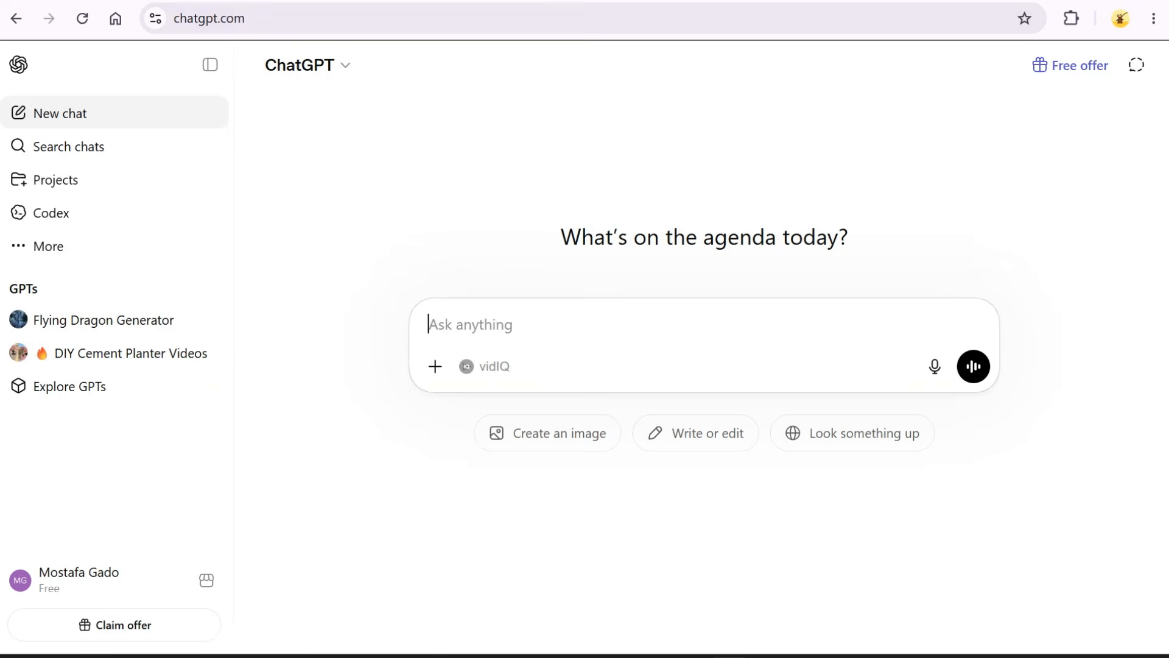
- Copy the entire Viral Backyard Renovation Prompt (10 Unique Concepts Version) from the Google Docs document
{"action": "key", "text": "ctrl+Tab"}
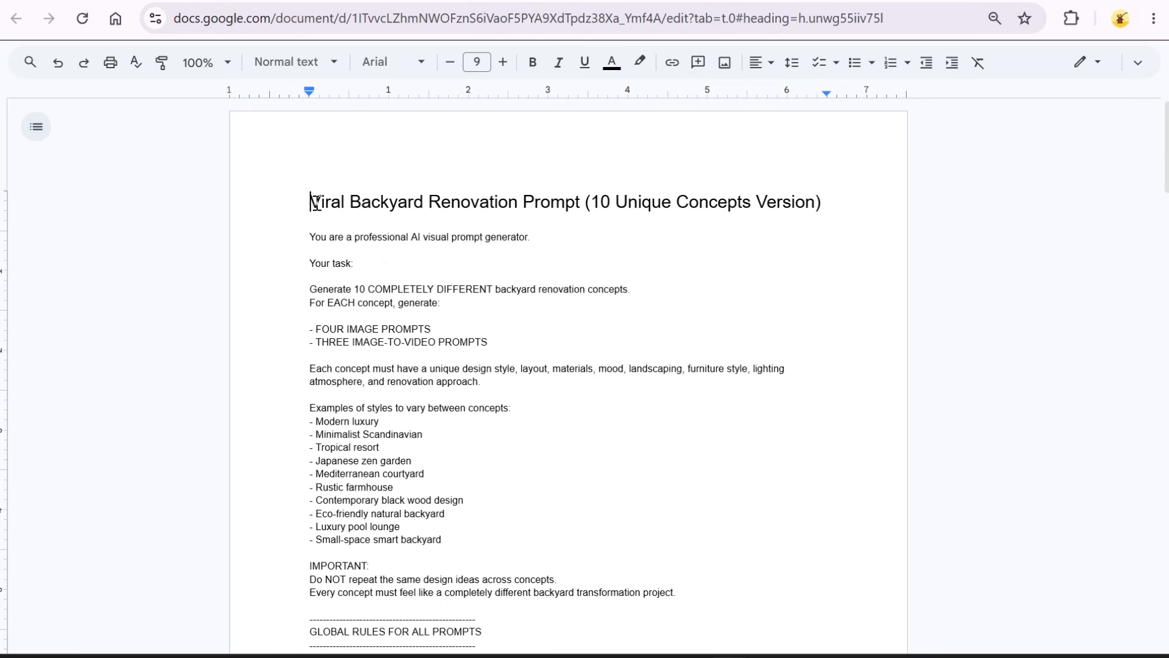
{"action": "scroll", "coordinate": [373, 227], "scroll_direction": "down", "scroll_amount": 10}
{"action": "left_click_drag", "start_coordinate": [315, 203], "coordinate": [478, 435]}
{"action": "scroll", "coordinate": [484, 275], "scroll_direction": "down", "scroll_amount": 9}
{"action": "scroll", "coordinate": [487, 278], "scroll_direction": "down", "scroll_amount": 15}
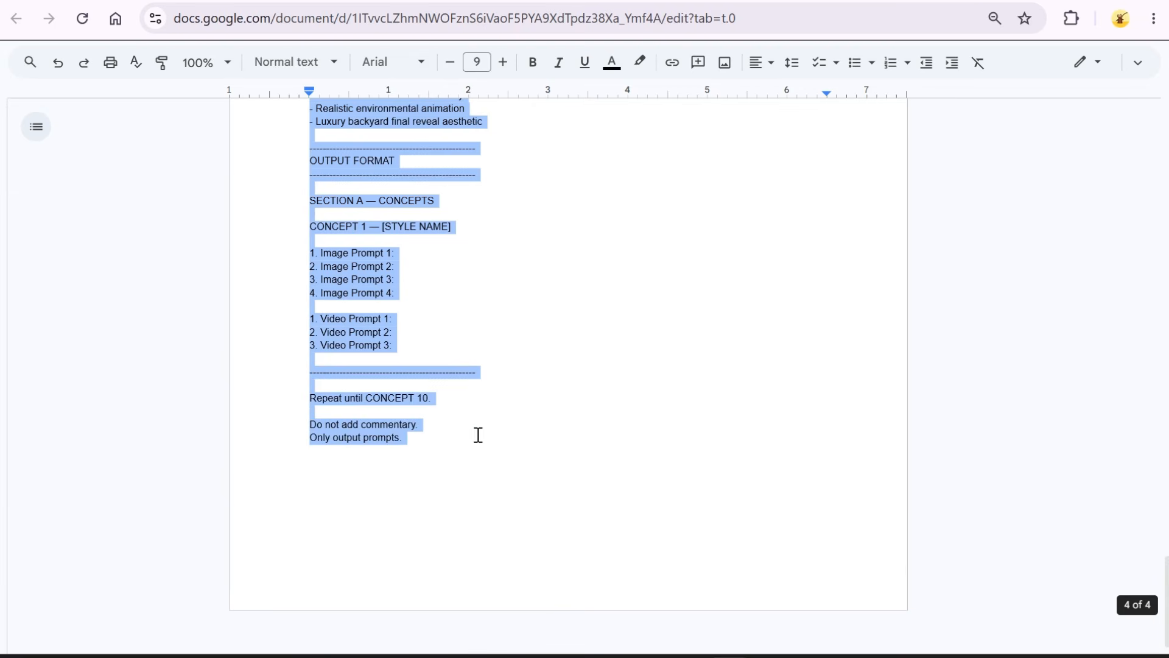
{"action": "right_click", "coordinate": [390, 428]}
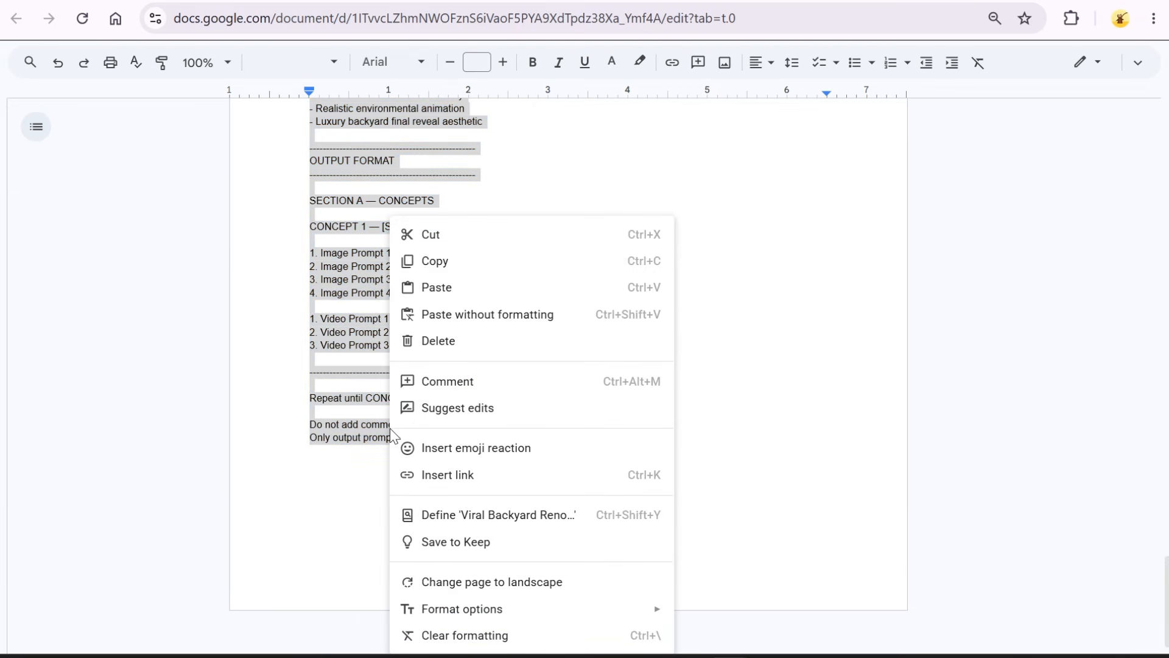
{"action": "left_click", "coordinate": [434, 261]}
- Switch to ChatGPT and submit the copied backyard renovation prompt in a new chat
{"action": "key", "text": "ctrl+Tab"}
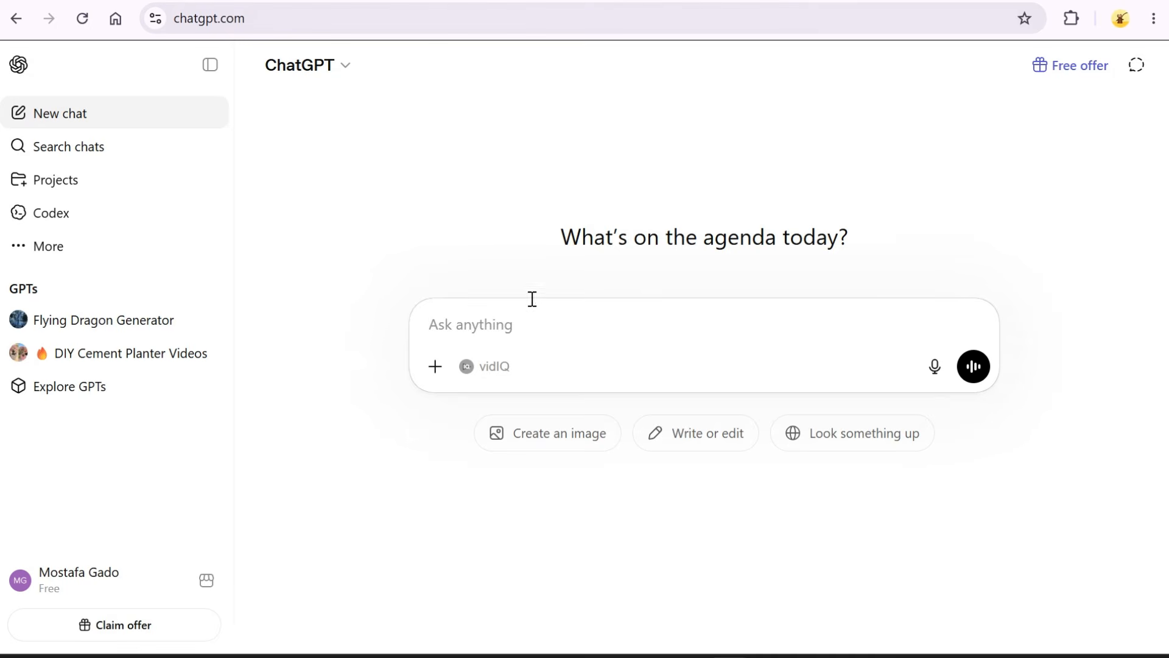
{"action": "right_click", "coordinate": [472, 335]}
{"action": "left_click", "coordinate": [514, 443]}
{"action": "left_click", "coordinate": [973, 498]}
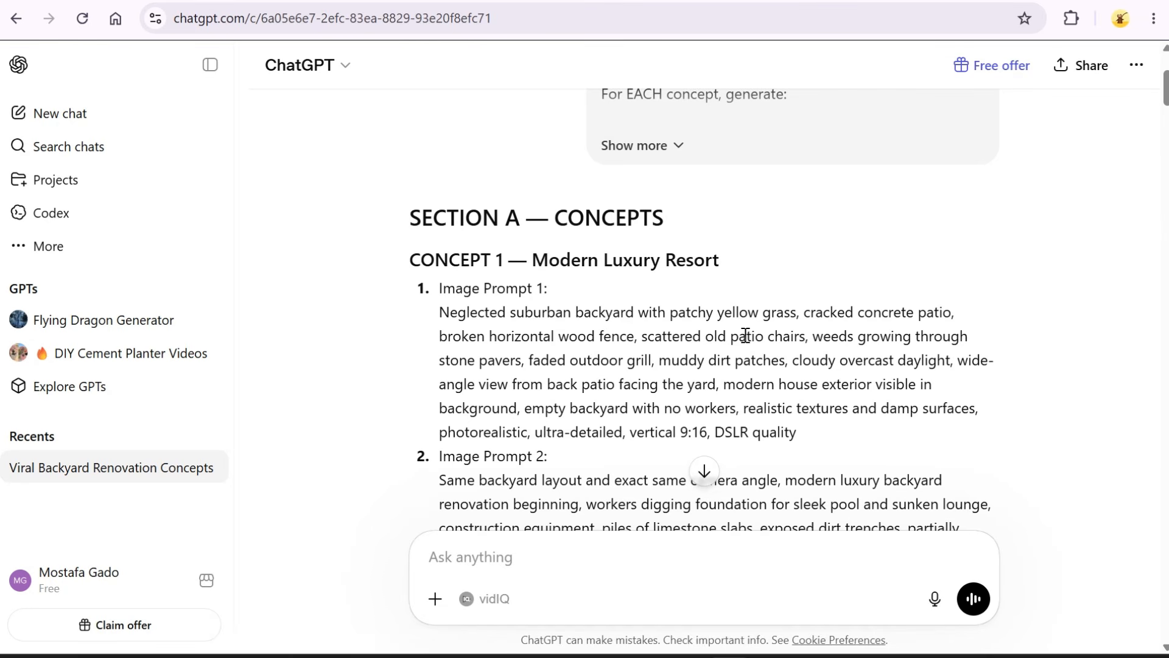
- Review the image and video prompts generated for the backyard concepts, from Concept 1 through Concept 10
{"action": "scroll", "coordinate": [603, 219], "scroll_direction": "down", "scroll_amount": 14}
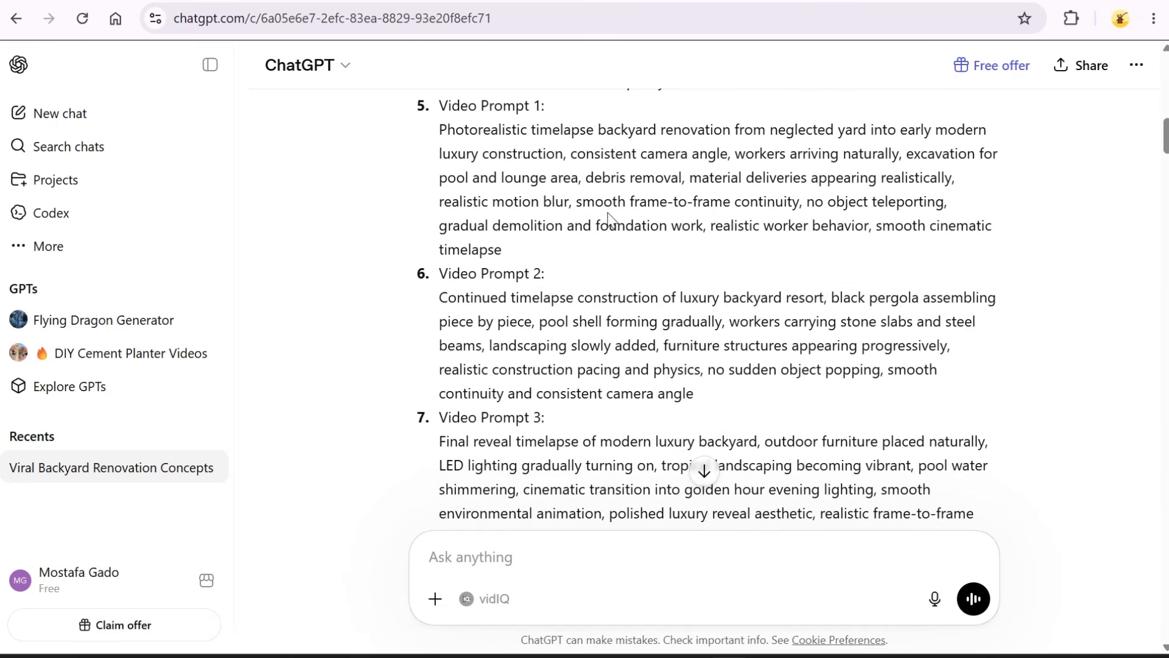
{"action": "scroll", "coordinate": [609, 219], "scroll_direction": "down", "scroll_amount": 8}
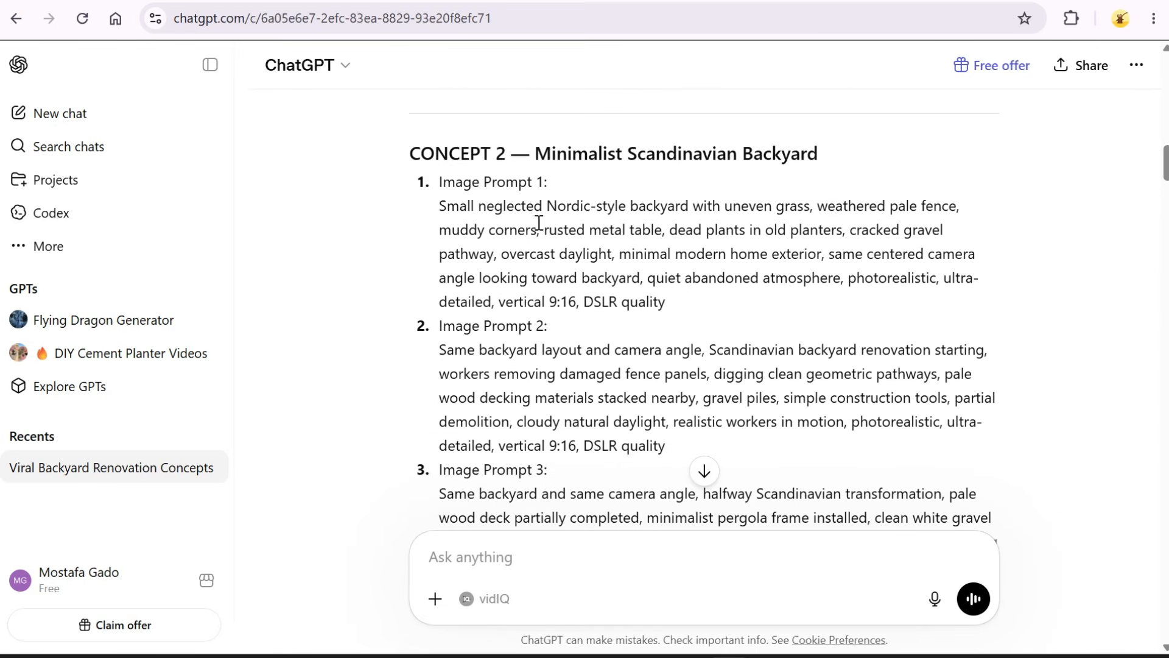
{"action": "scroll", "coordinate": [661, 224], "scroll_direction": "down", "scroll_amount": 6}
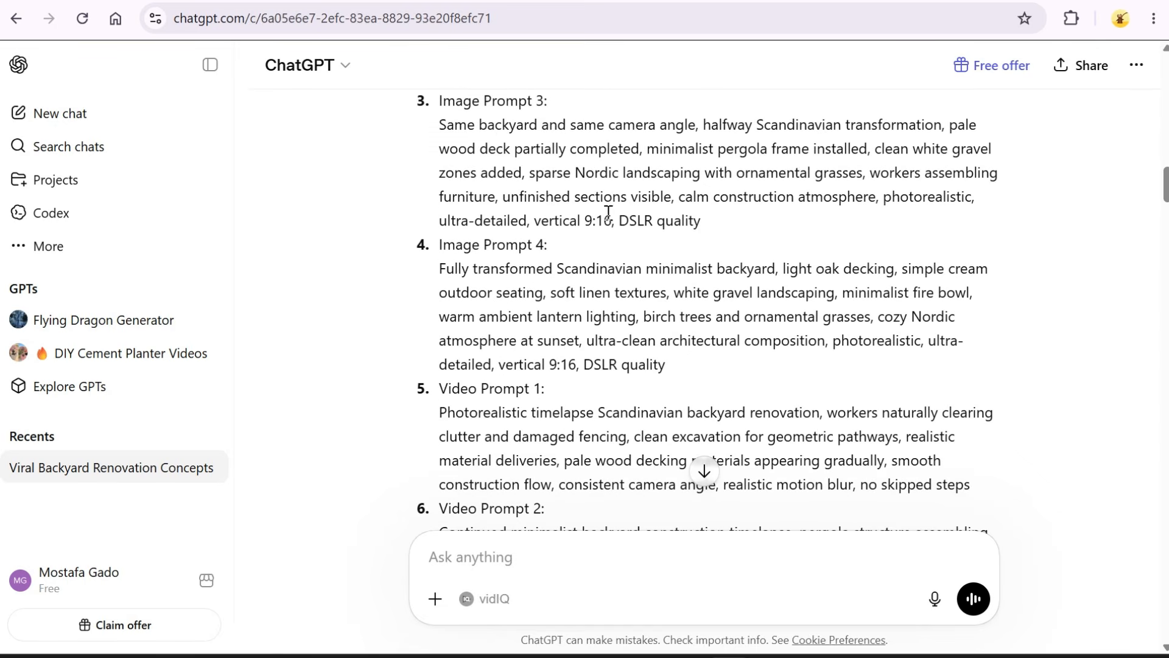
{"action": "scroll", "coordinate": [608, 211], "scroll_direction": "down", "scroll_amount": 8}
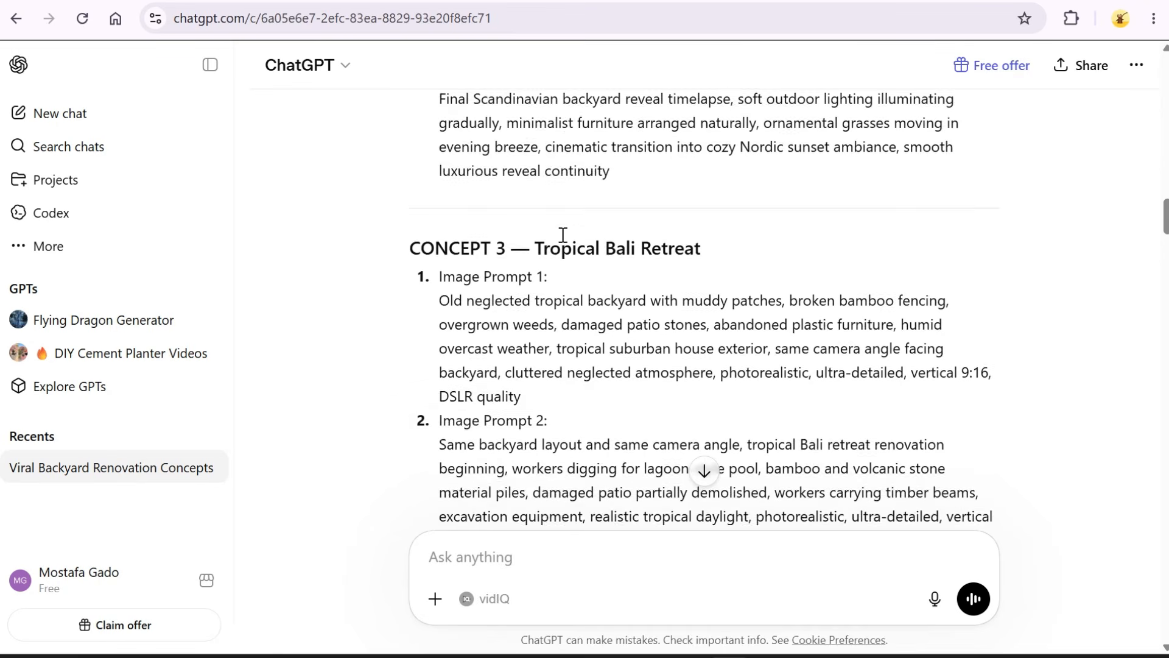
{"action": "scroll", "coordinate": [562, 235], "scroll_direction": "down", "scroll_amount": 3}
{"action": "scroll", "coordinate": [504, 278], "scroll_direction": "up", "scroll_amount": 8}
{"action": "scroll", "coordinate": [540, 303], "scroll_direction": "down", "scroll_amount": 4}
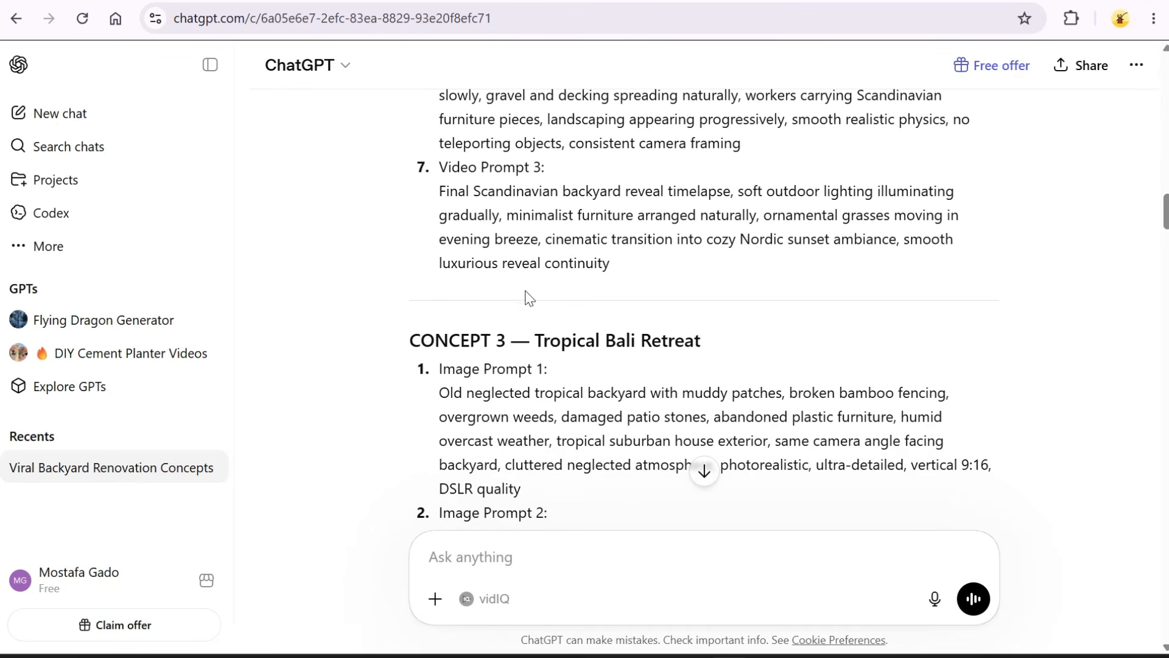
{"action": "scroll", "coordinate": [529, 297], "scroll_direction": "down", "scroll_amount": 20}
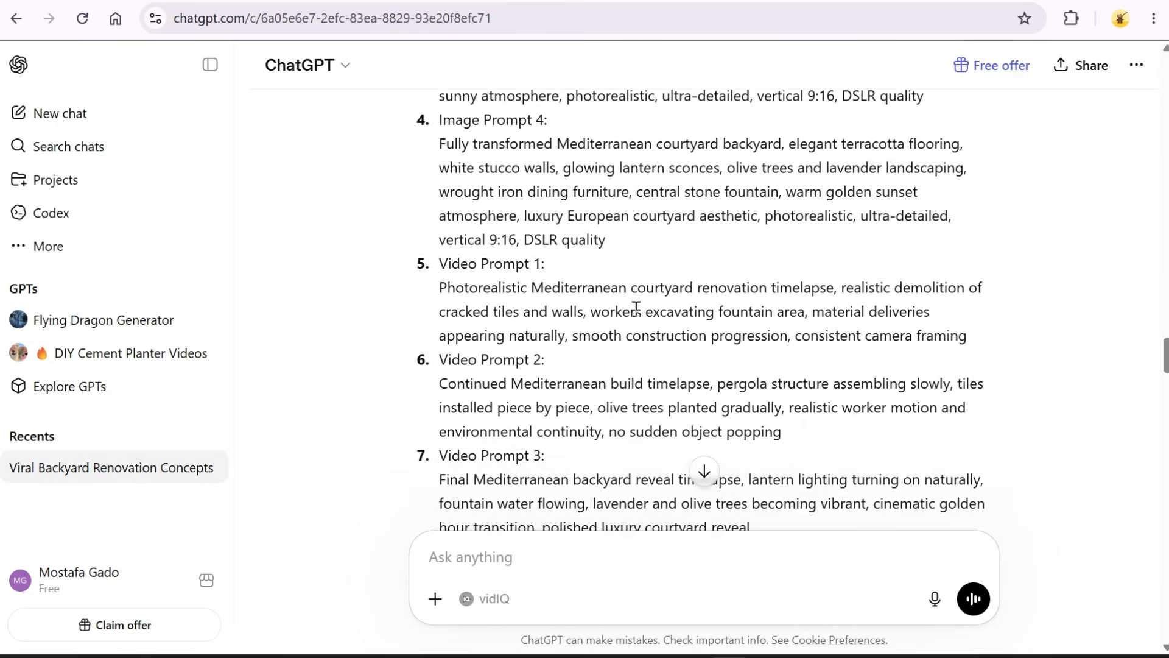
{"action": "scroll", "coordinate": [636, 308], "scroll_direction": "down", "scroll_amount": 20}
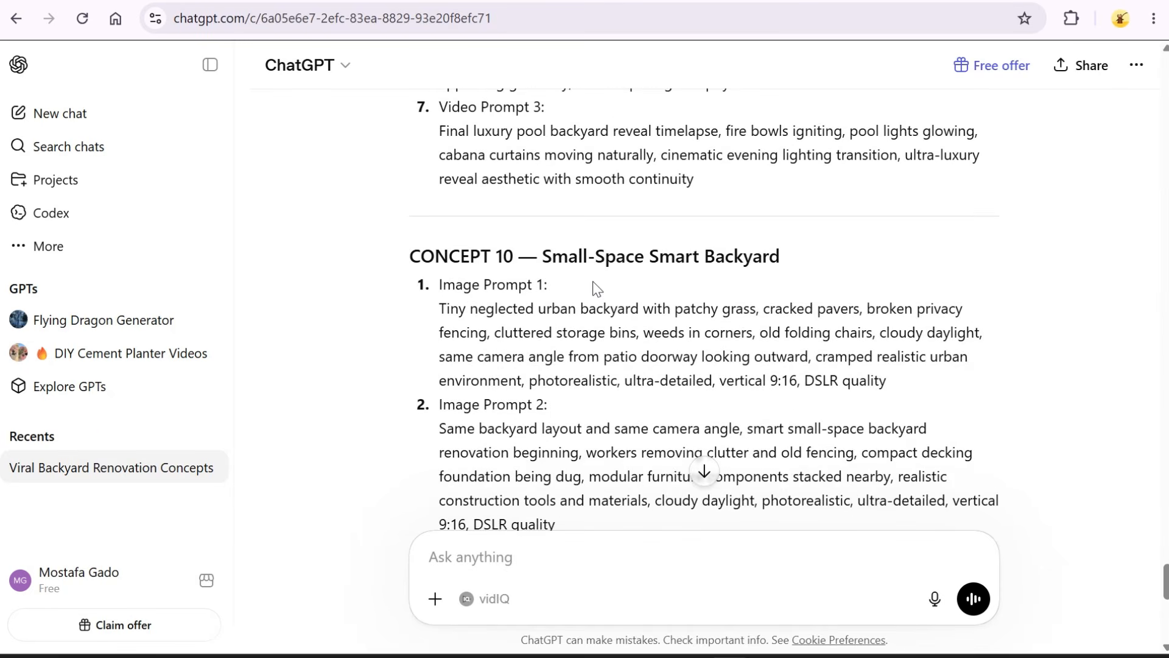
{"action": "scroll", "coordinate": [594, 282], "scroll_direction": "down", "scroll_amount": 15}
{"action": "scroll", "coordinate": [590, 286], "scroll_direction": "up", "scroll_amount": 14}
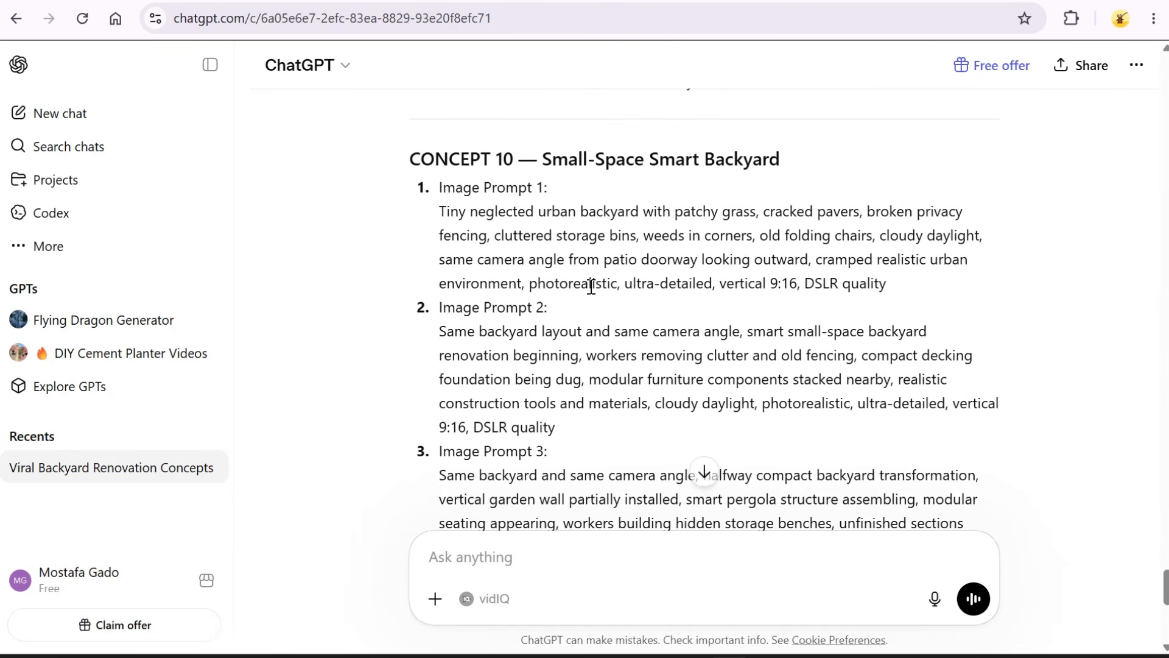
{"action": "scroll", "coordinate": [590, 286], "scroll_direction": "up", "scroll_amount": 3}
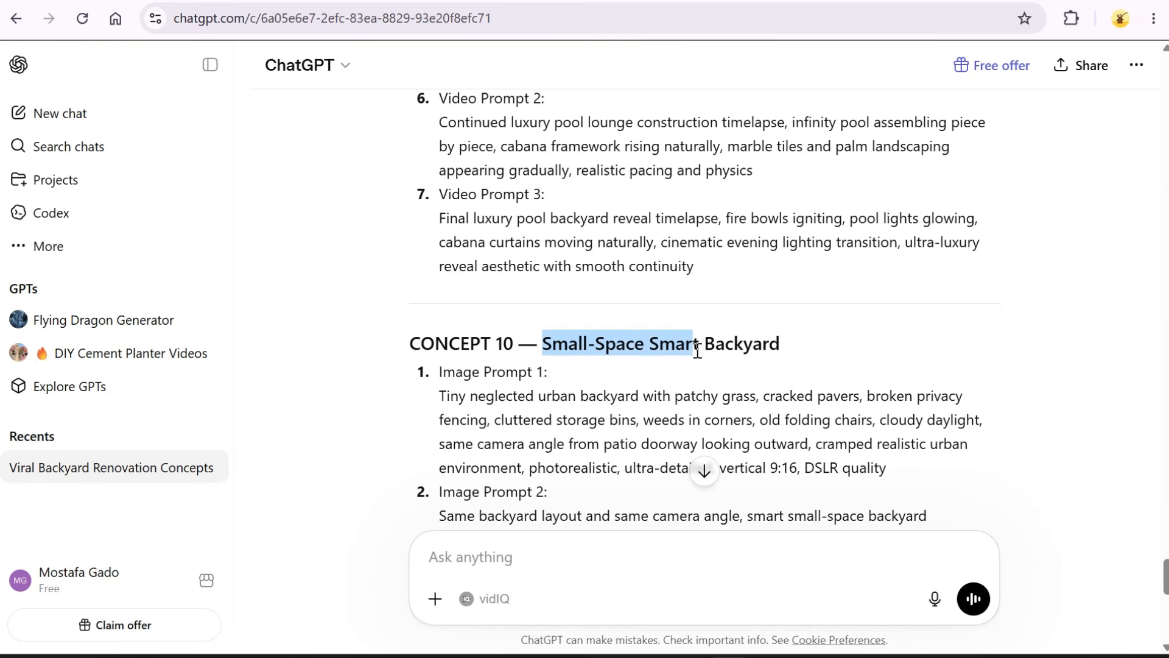
{"action": "left_click", "coordinate": [791, 355]}
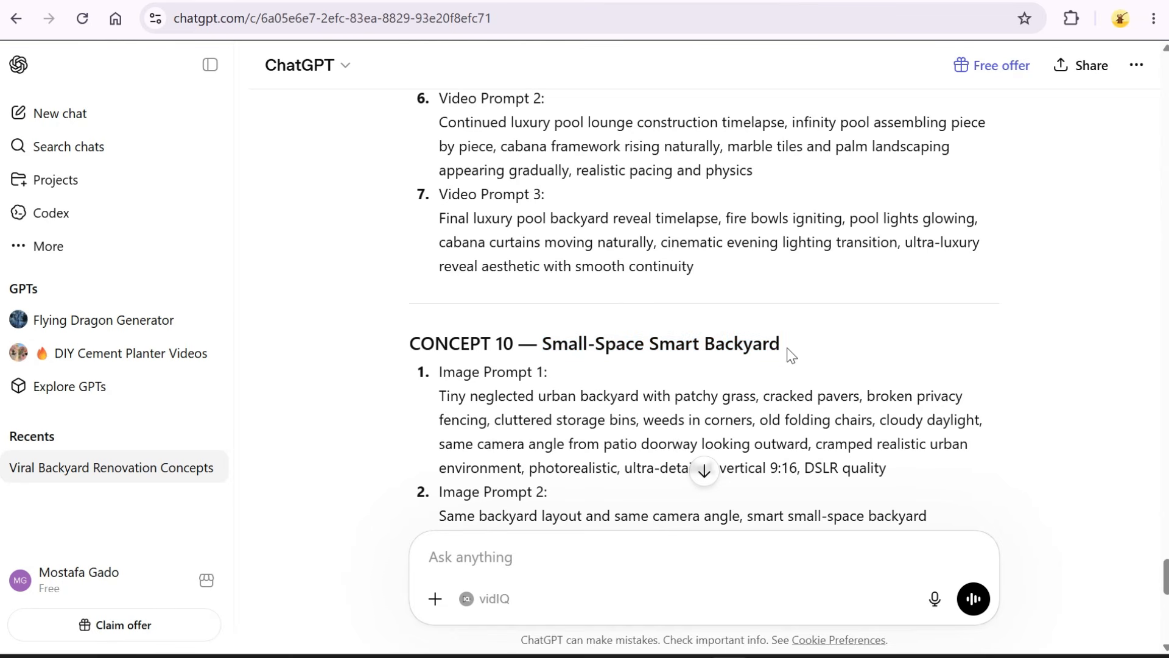
- Copy the text of Image Prompt 1 under Concept 10, Small-Space Smart Backyard
{"action": "scroll", "coordinate": [546, 418], "scroll_direction": "down", "scroll_amount": 3}
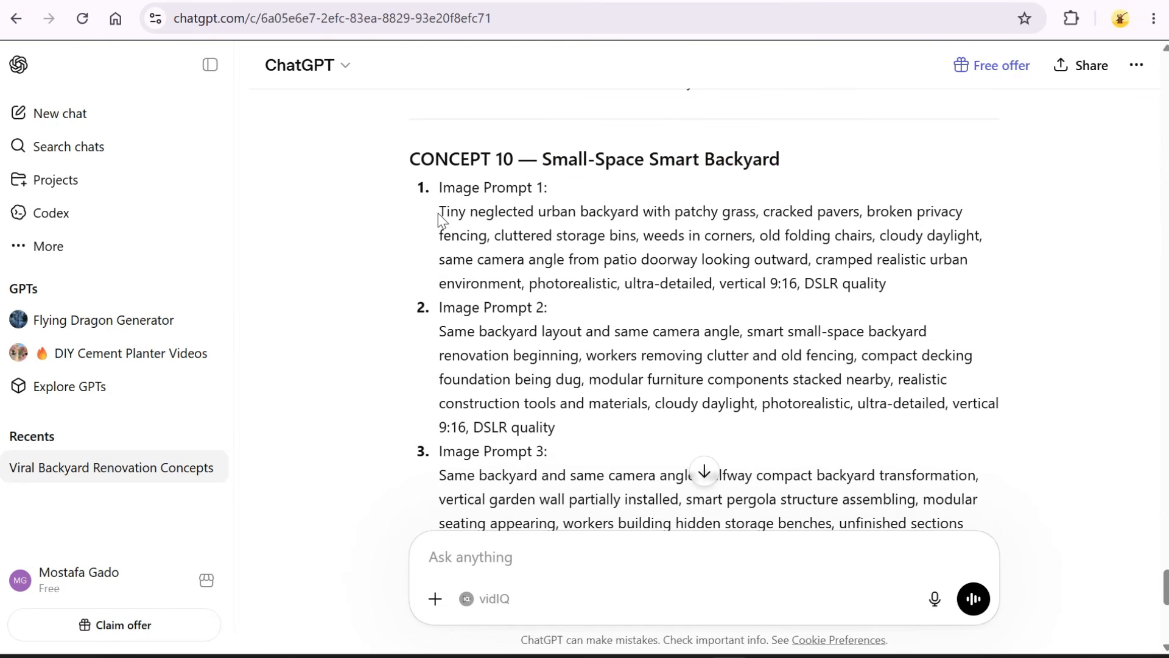
{"action": "left_click_drag", "start_coordinate": [437, 213], "coordinate": [895, 282]}
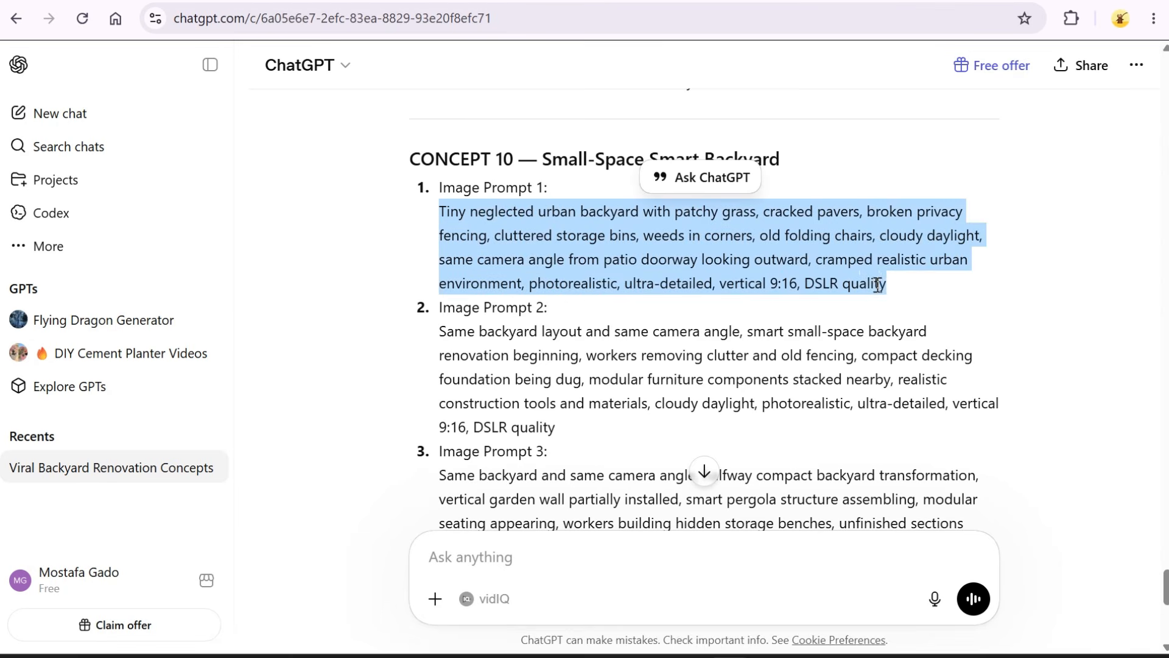
{"action": "right_click", "coordinate": [877, 287]}
{"action": "left_click", "coordinate": [816, 312]}
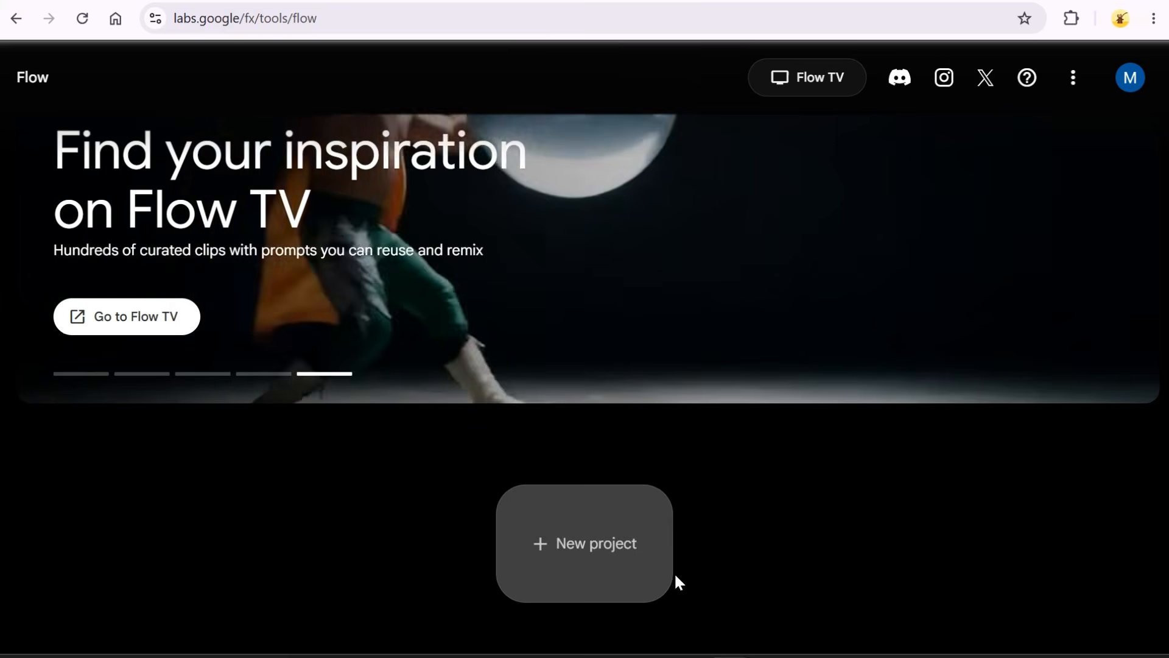
- Switch to Google Flow, create a new project and select Nano Banana 2 as the image model
{"action": "left_click", "coordinate": [600, 548]}
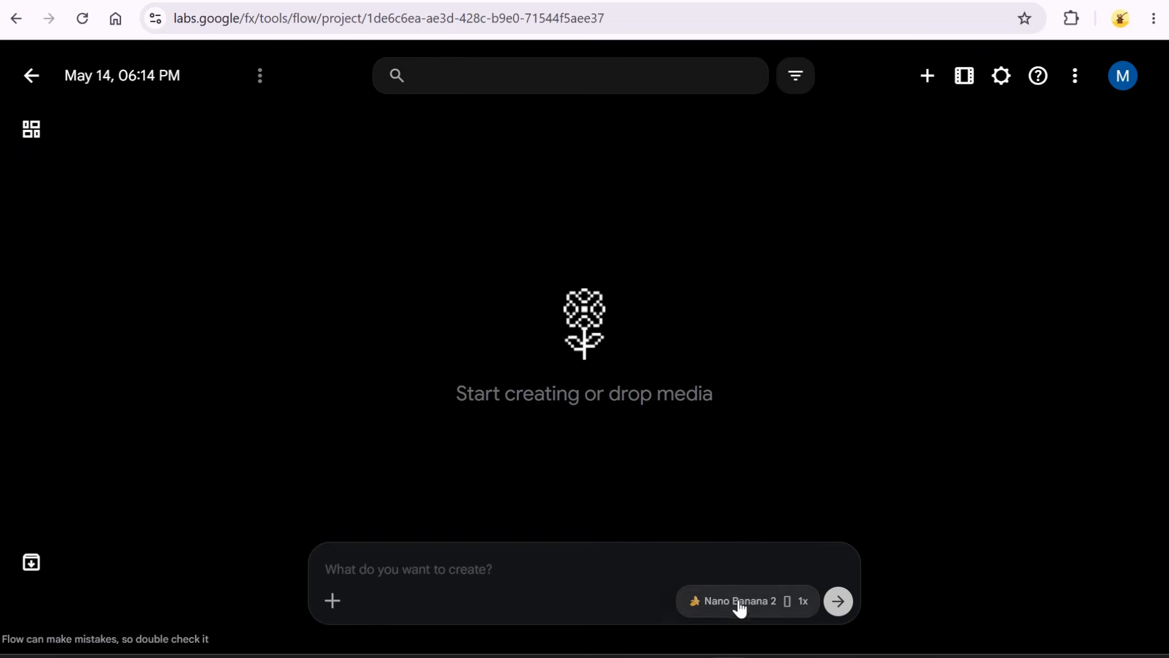
{"action": "left_click", "coordinate": [767, 610]}
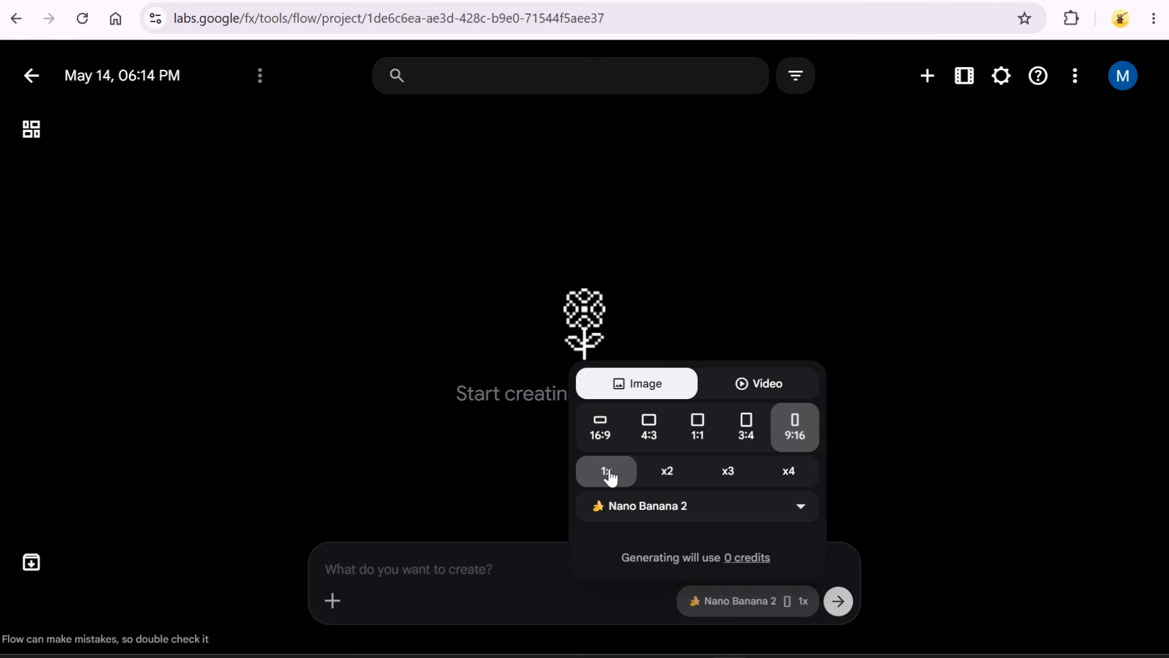
{"action": "left_click", "coordinate": [657, 517]}
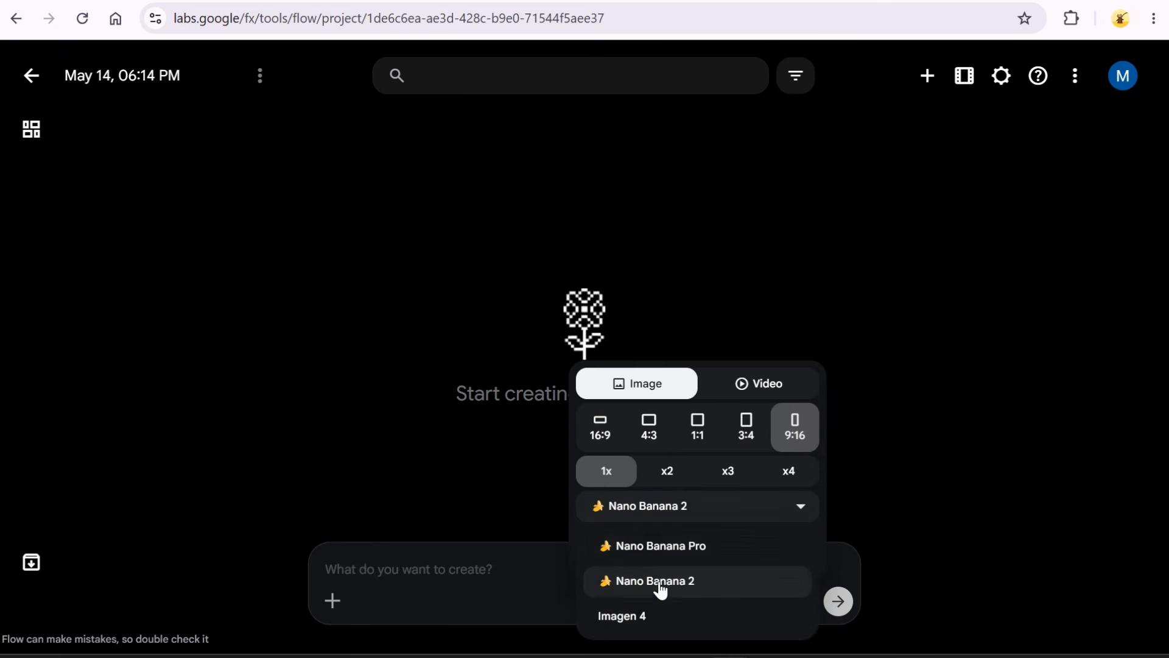
{"action": "left_click", "coordinate": [660, 585]}
- Paste the copied Image Prompt 1 text into the Flow prompt and generate the image
{"action": "left_click", "coordinate": [481, 570]}
{"action": "right_click", "coordinate": [479, 570]}
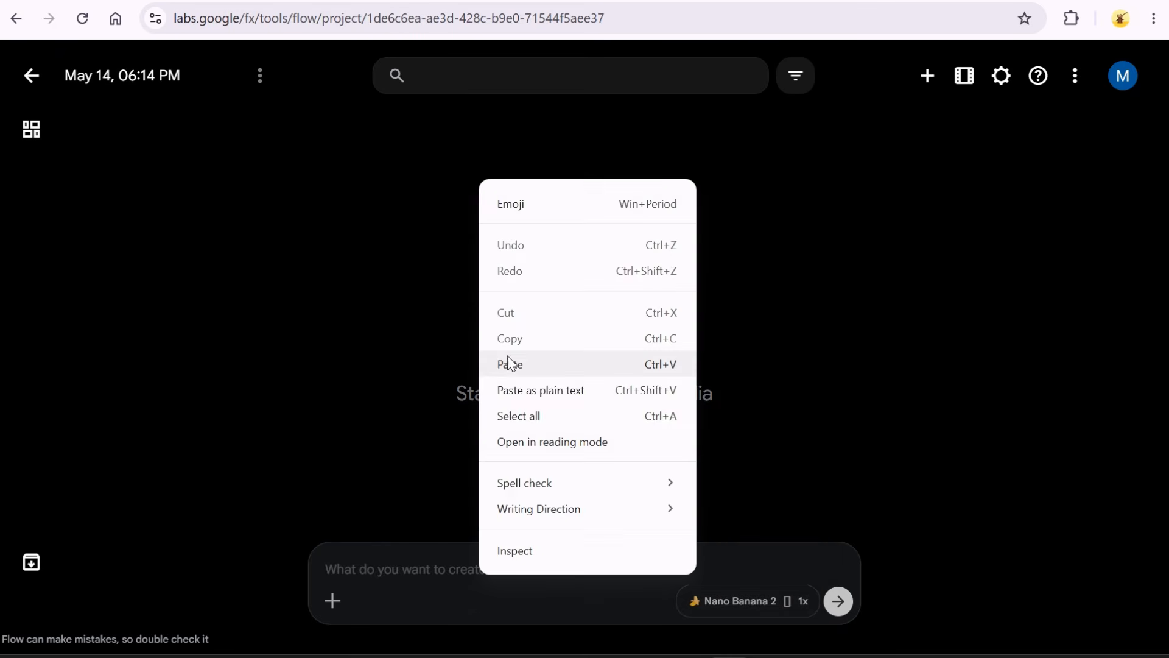
{"action": "left_click", "coordinate": [510, 364]}
{"action": "left_click", "coordinate": [838, 608]}
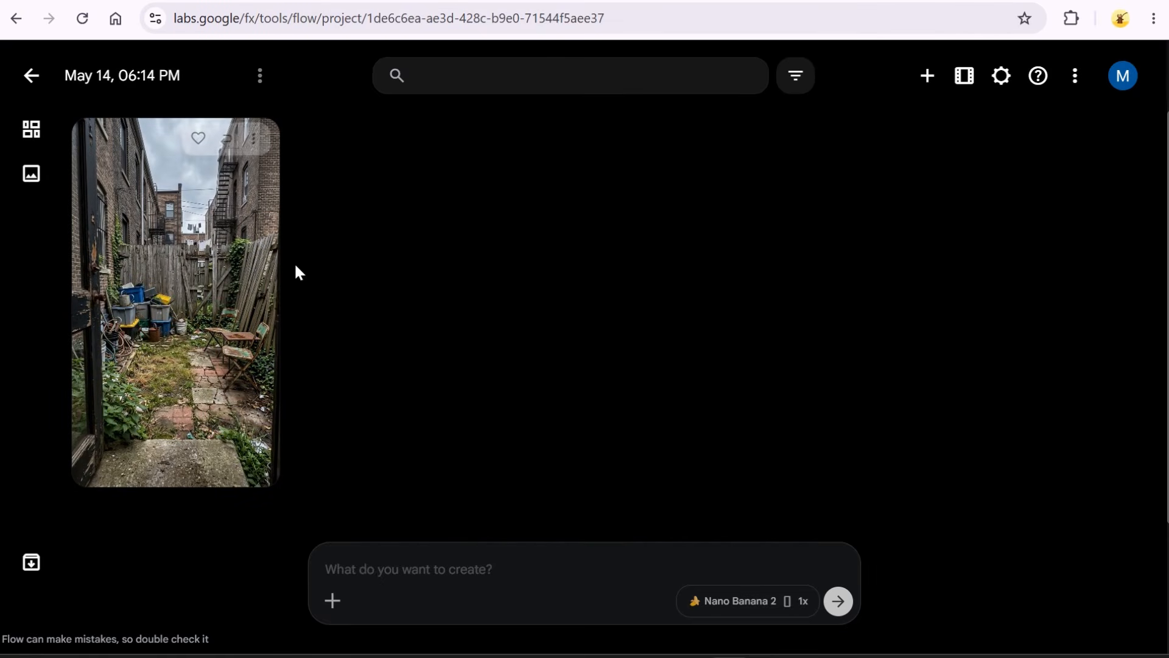
- Add the generated neglected backyard image to the prompt as a reference
{"action": "mouse_move", "coordinate": [233, 209]}
{"action": "left_click", "coordinate": [254, 152]}
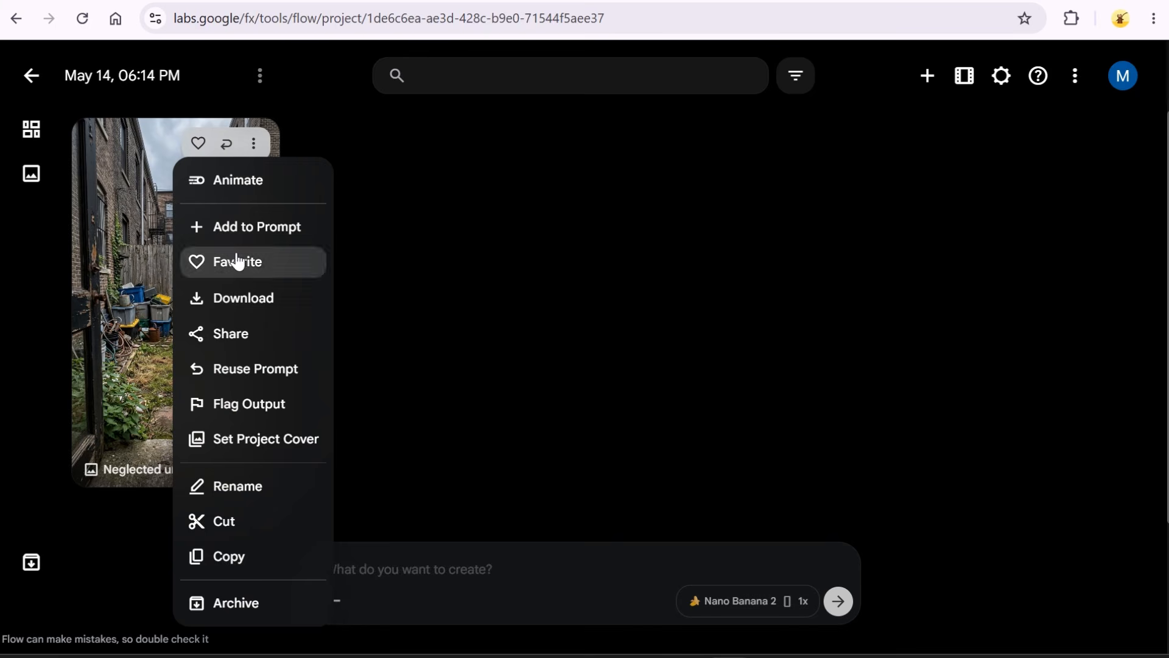
{"action": "left_click", "coordinate": [229, 233]}
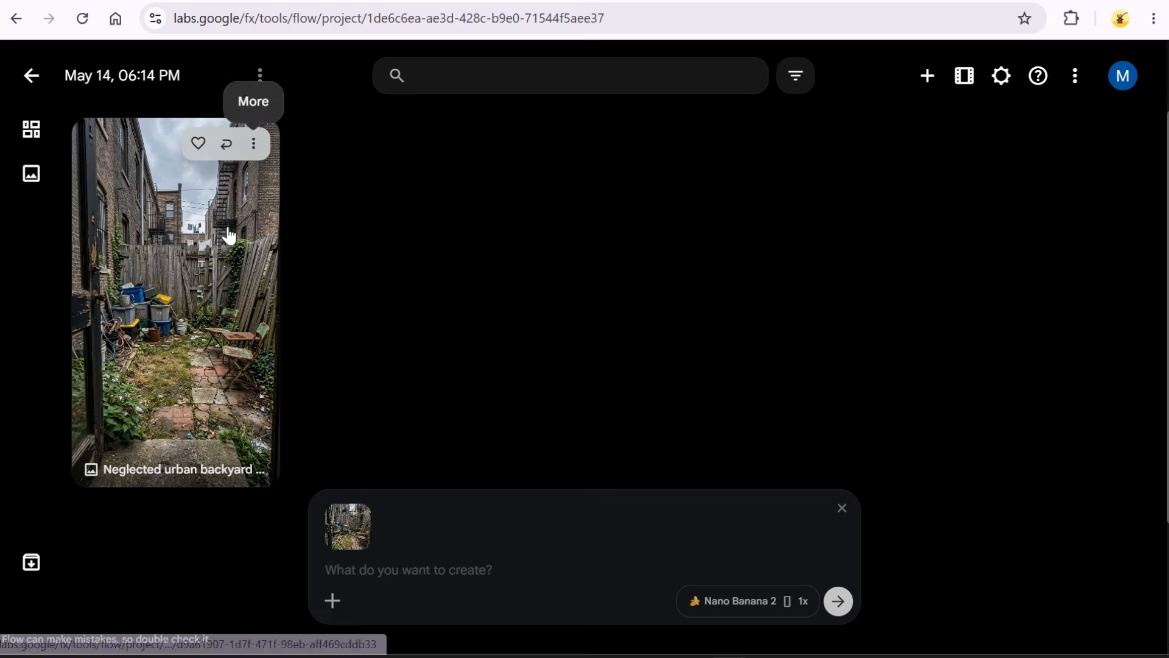
- Switch to ChatGPT and copy the text of Image Prompt 2 under Concept 10
{"action": "left_click", "coordinate": [147, 1]}
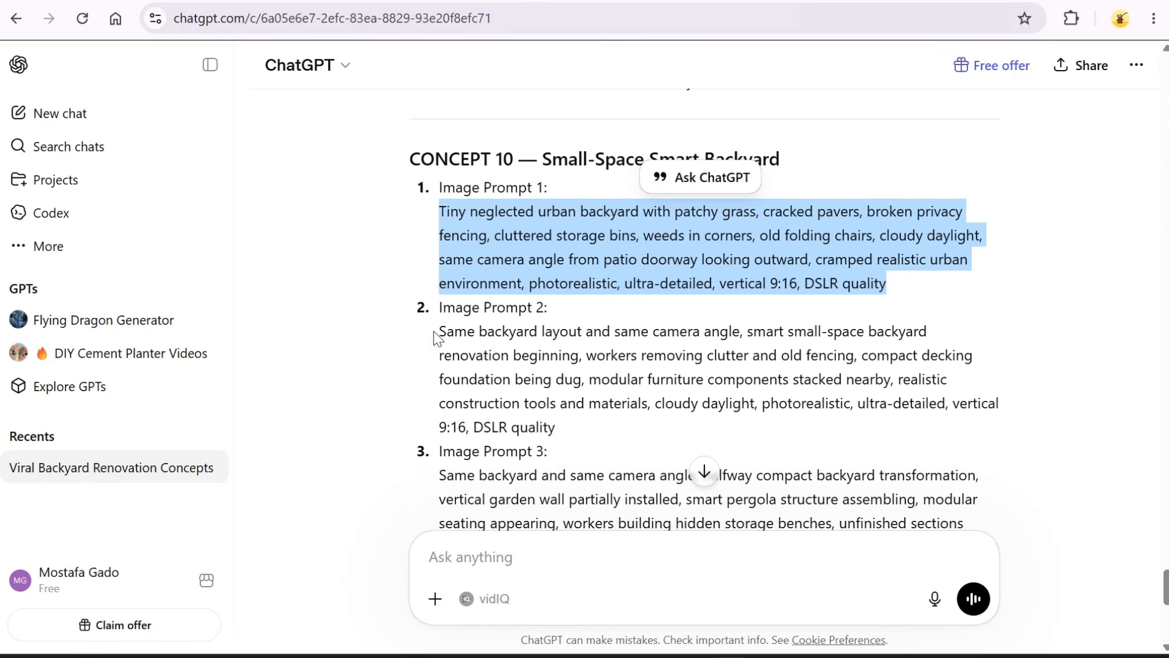
{"action": "left_click_drag", "start_coordinate": [436, 334], "coordinate": [584, 426]}
{"action": "right_click", "coordinate": [588, 400]}
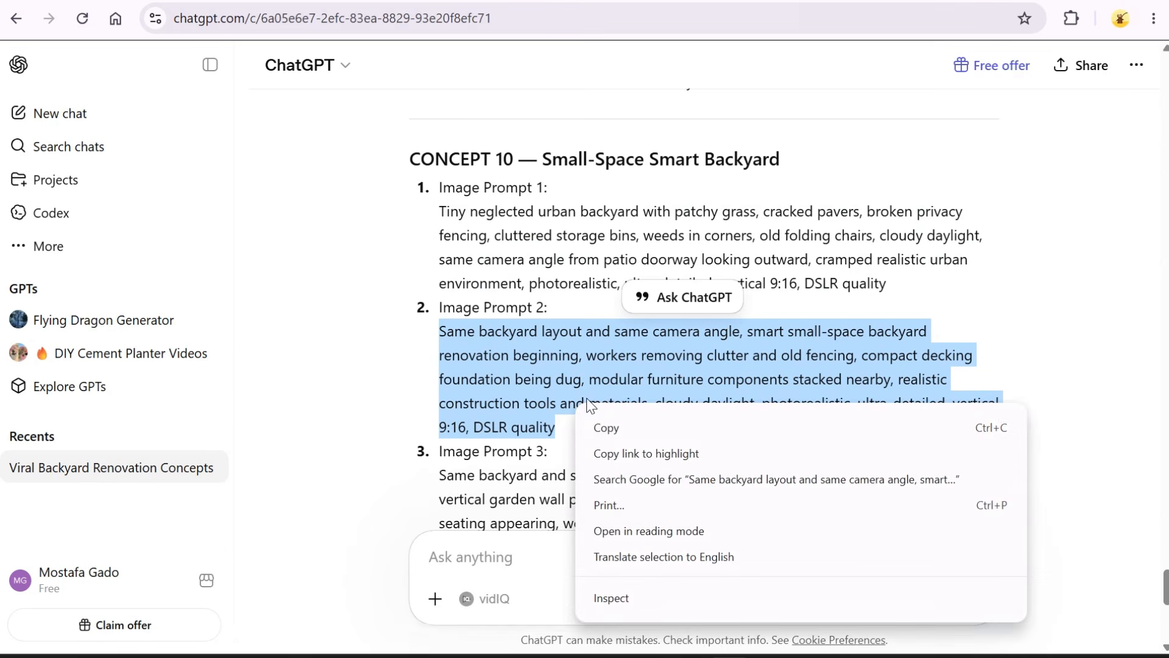
{"action": "left_click", "coordinate": [609, 426]}
- Return to Flow, paste the Image Prompt 2 text alongside the reference image and generate the second image
{"action": "left_click", "coordinate": [305, 1]}
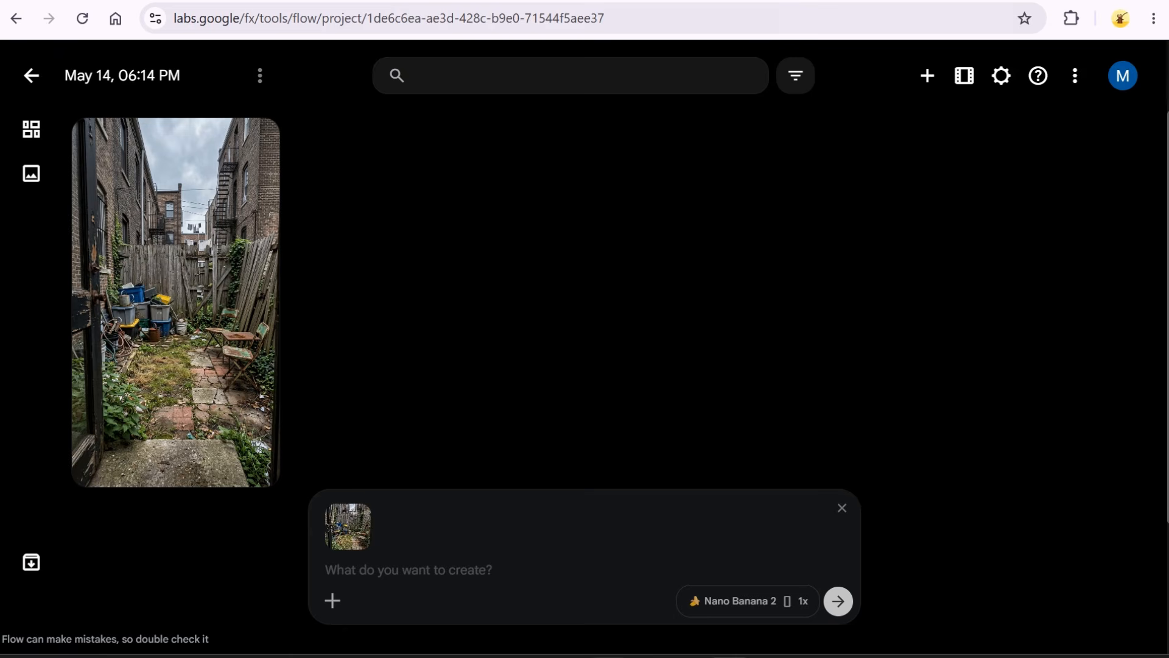
{"action": "right_click", "coordinate": [420, 575]}
{"action": "left_click", "coordinate": [468, 372]}
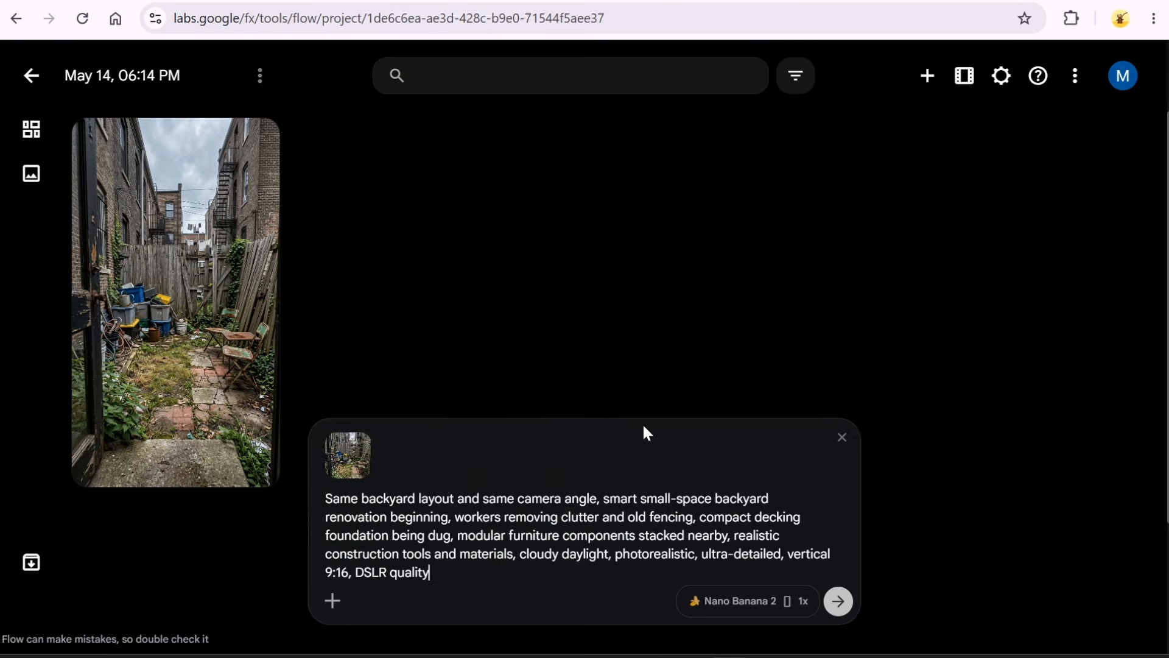
{"action": "left_click", "coordinate": [828, 604]}
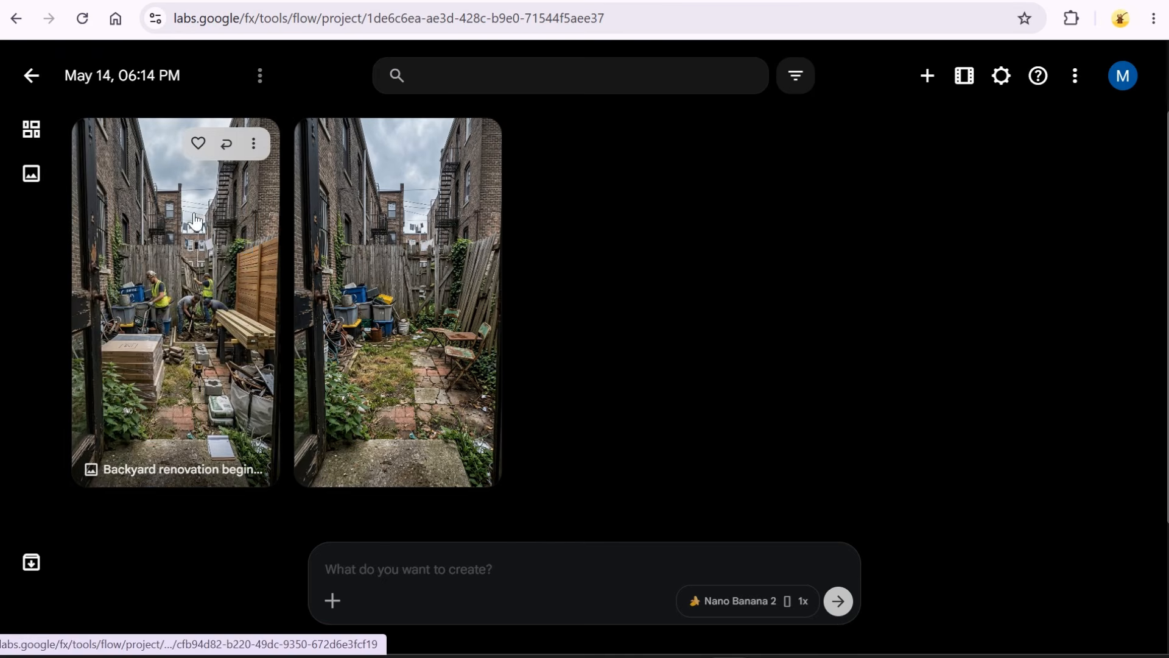
- Add the new image of workers starting the backyard renovation to the prompt as a reference
{"action": "left_click", "coordinate": [254, 146]}
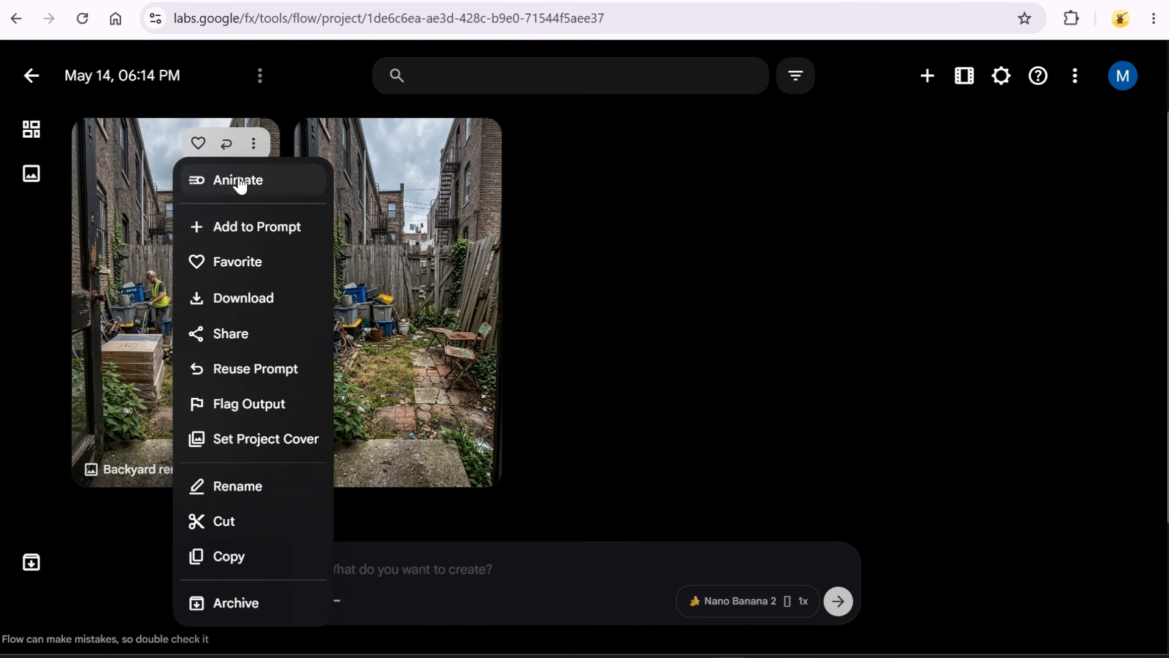
{"action": "left_click", "coordinate": [242, 233]}
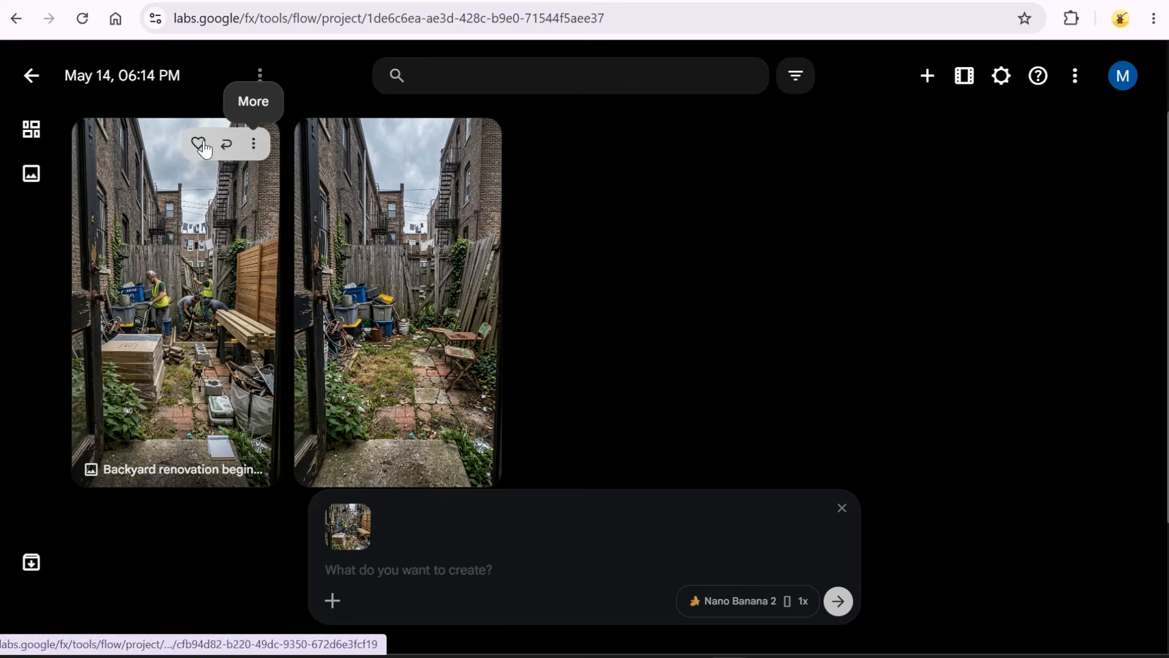
- Copy the text of Image Prompt 3 under Concept 10 in ChatGPT and return to the Flow project
{"action": "left_click", "coordinate": [334, 2]}
{"action": "scroll", "coordinate": [497, 316], "scroll_direction": "down", "scroll_amount": 3}
{"action": "scroll", "coordinate": [498, 316], "scroll_direction": "down", "scroll_amount": 2}
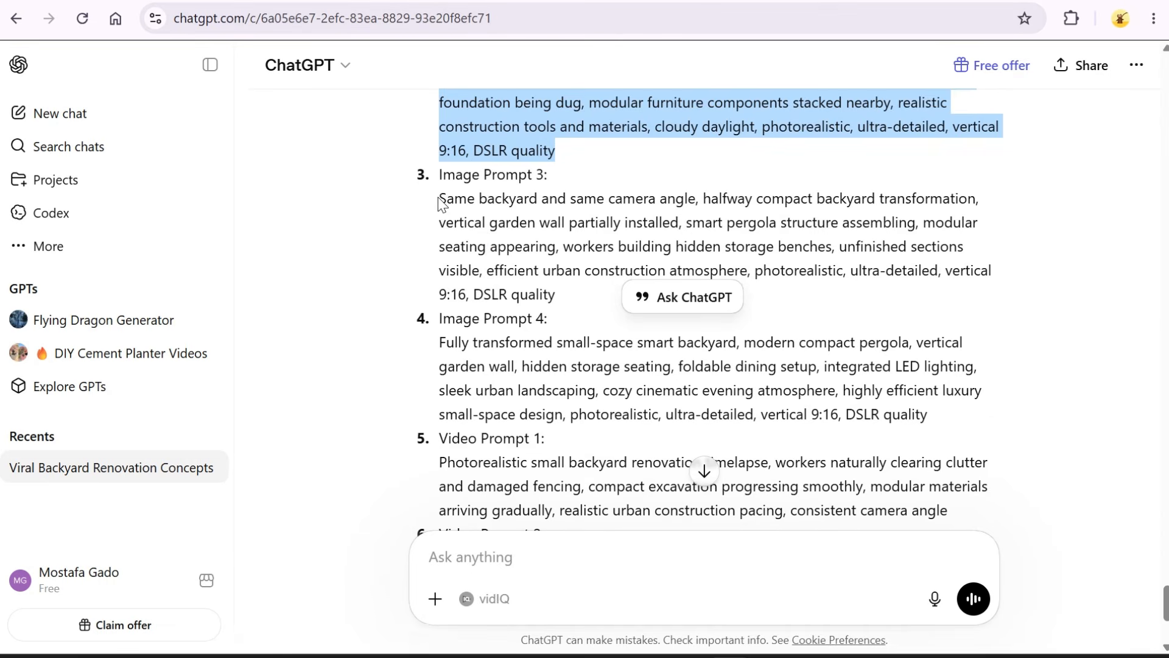
{"action": "left_click_drag", "start_coordinate": [440, 203], "coordinate": [568, 293]}
{"action": "right_click", "coordinate": [569, 293]}
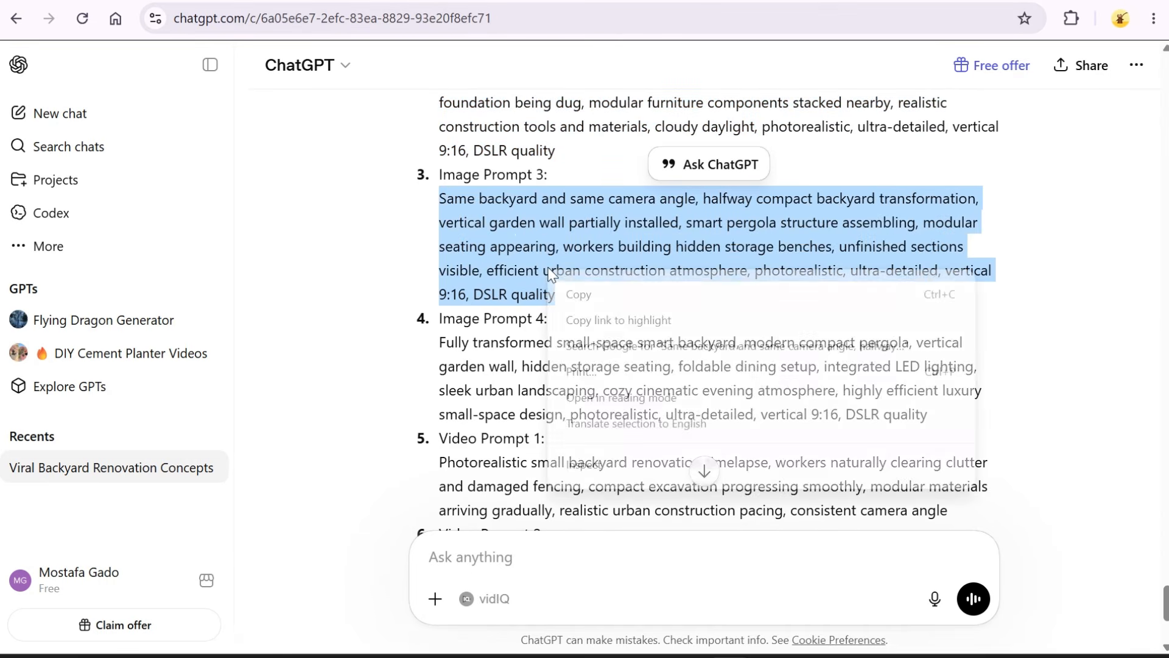
{"action": "left_click", "coordinate": [587, 296]}
{"action": "key", "text": "ctrl+Tab"}
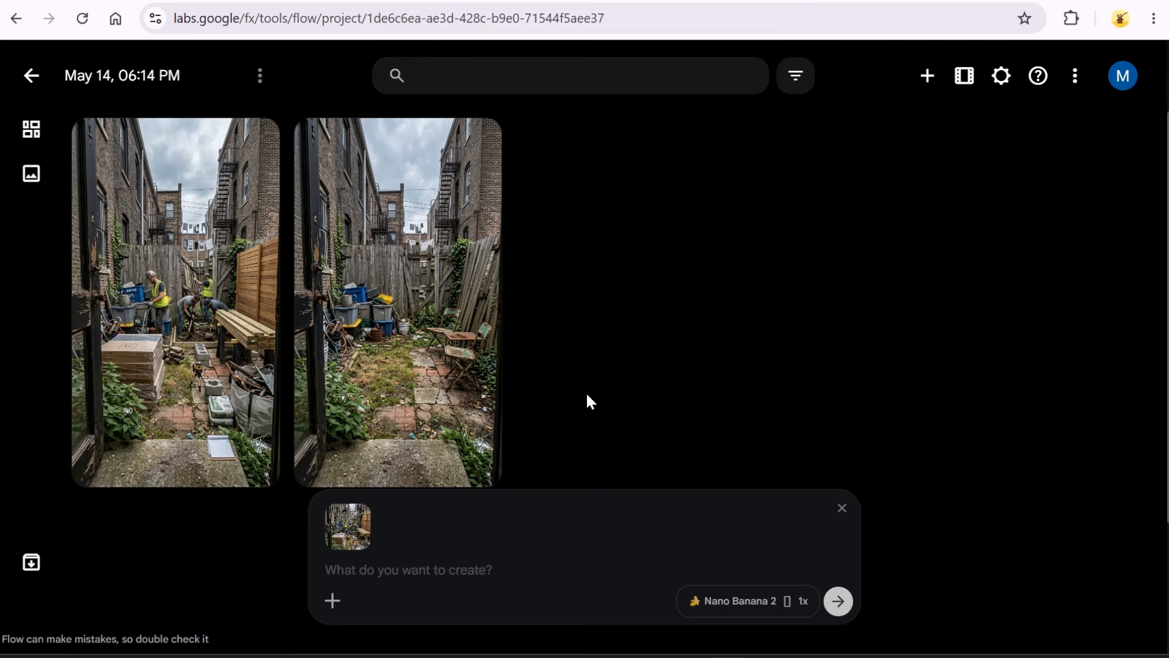
- Paste the Image Prompt 3 text alongside the reference image and generate the third image
{"action": "right_click", "coordinate": [434, 574]}
{"action": "left_click", "coordinate": [484, 365]}
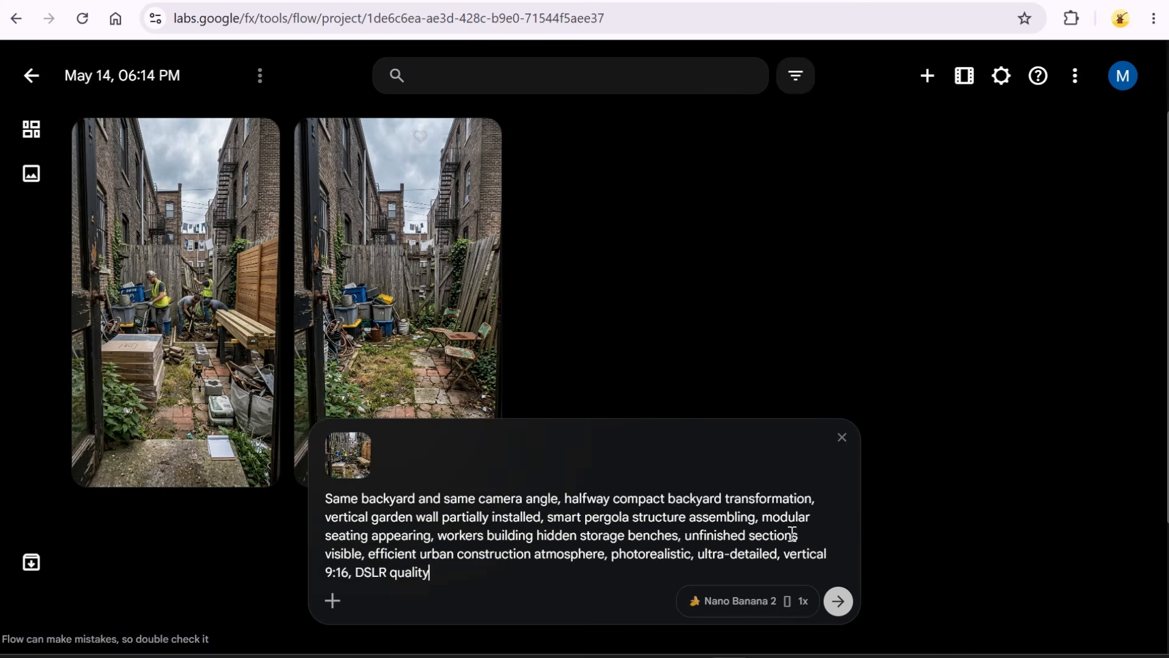
{"action": "left_click", "coordinate": [845, 613]}
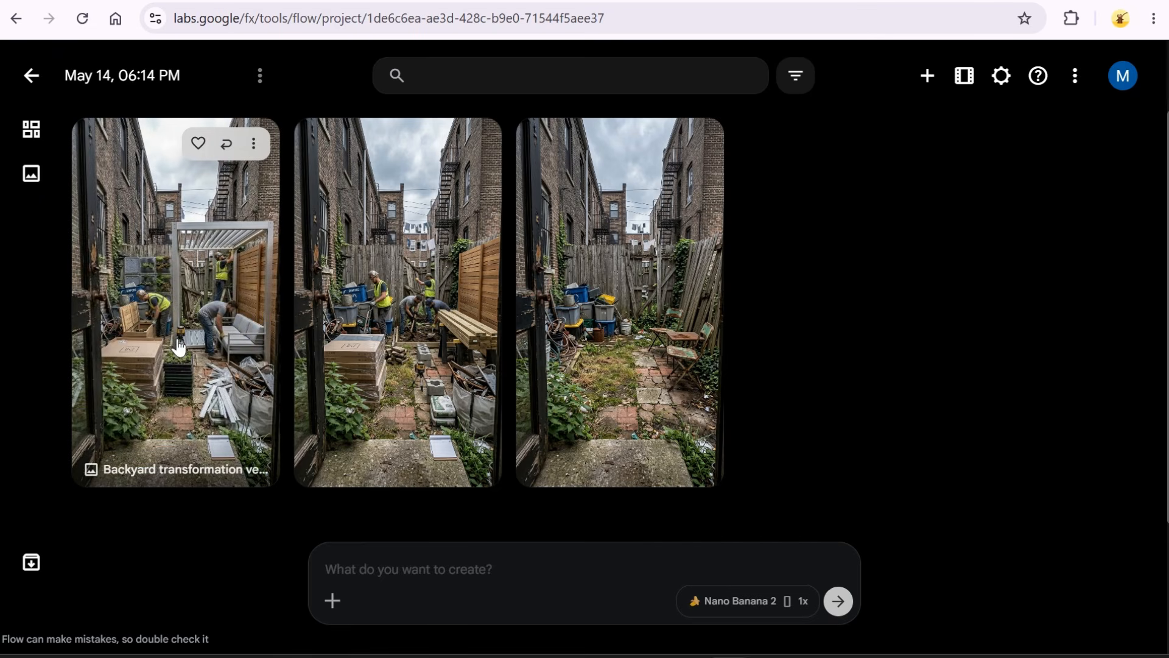
- Add the new image of the half-built pergola to the prompt as a reference, and copy the Image Prompt 4 text from ChatGPT
{"action": "left_click", "coordinate": [255, 145]}
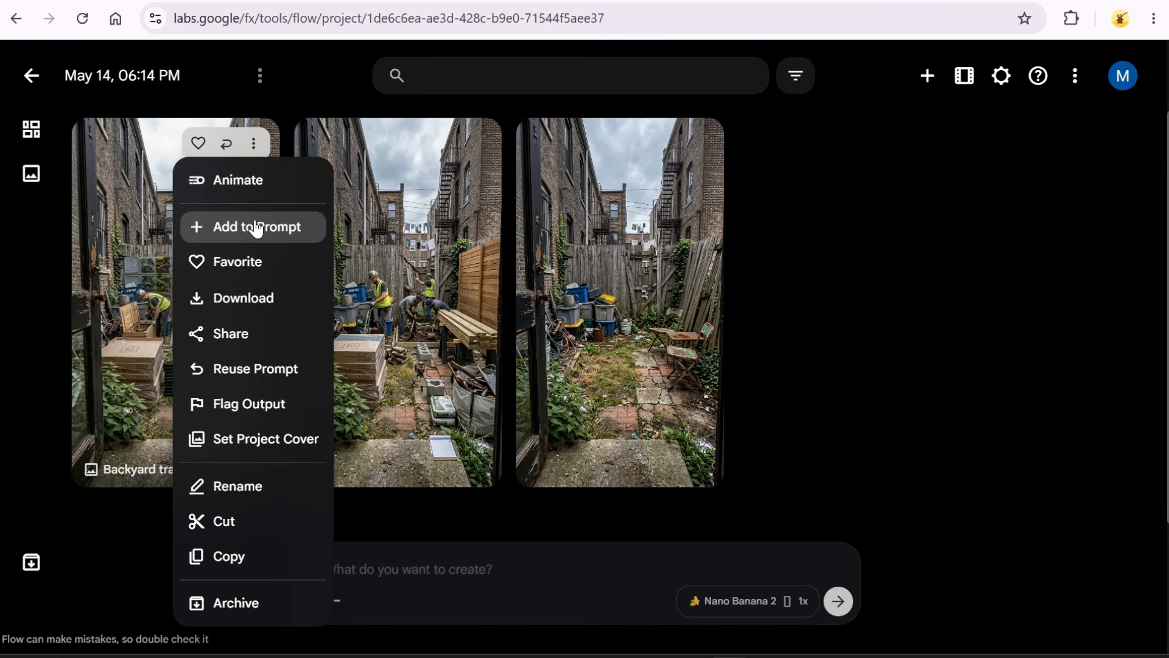
{"action": "left_click", "coordinate": [244, 228]}
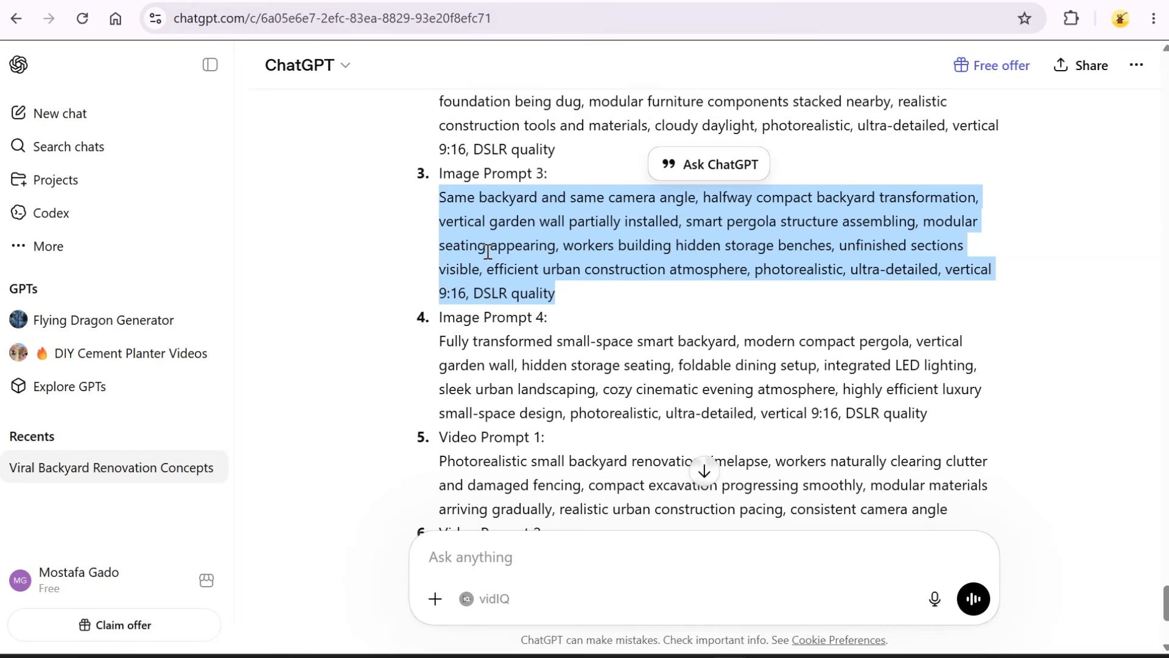
{"action": "scroll", "coordinate": [438, 281], "scroll_direction": "down", "scroll_amount": 2}
{"action": "left_click_drag", "start_coordinate": [435, 250], "coordinate": [918, 327]}
{"action": "right_click", "coordinate": [914, 330]}
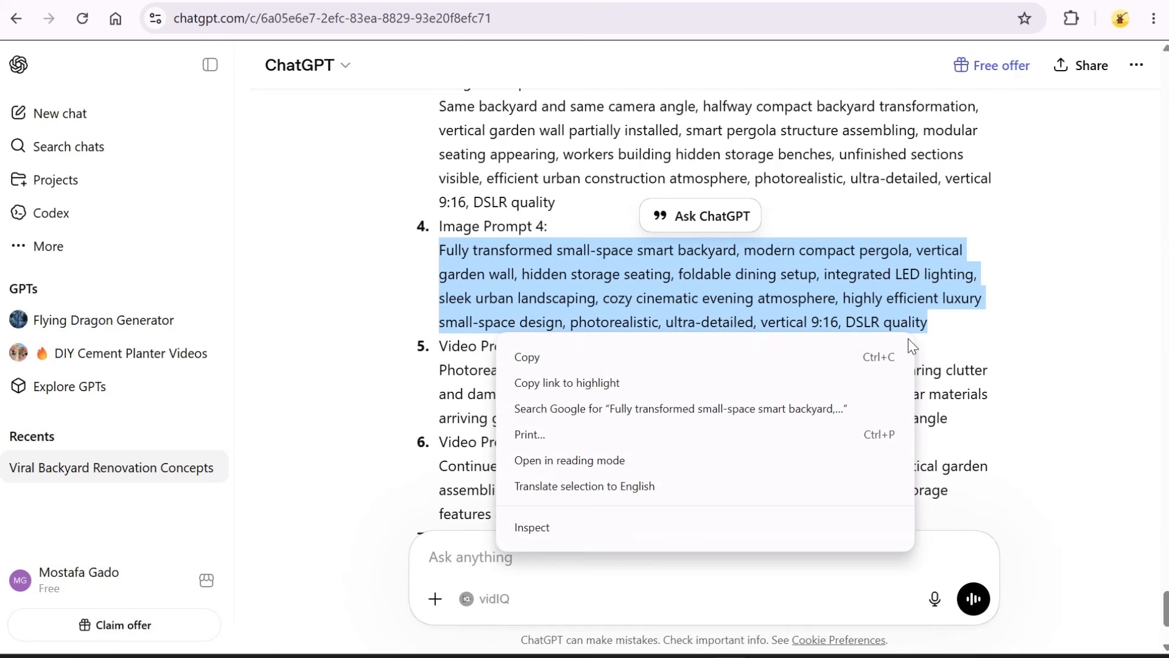
{"action": "left_click", "coordinate": [880, 353]}
{"action": "left_click", "coordinate": [775, 0]}
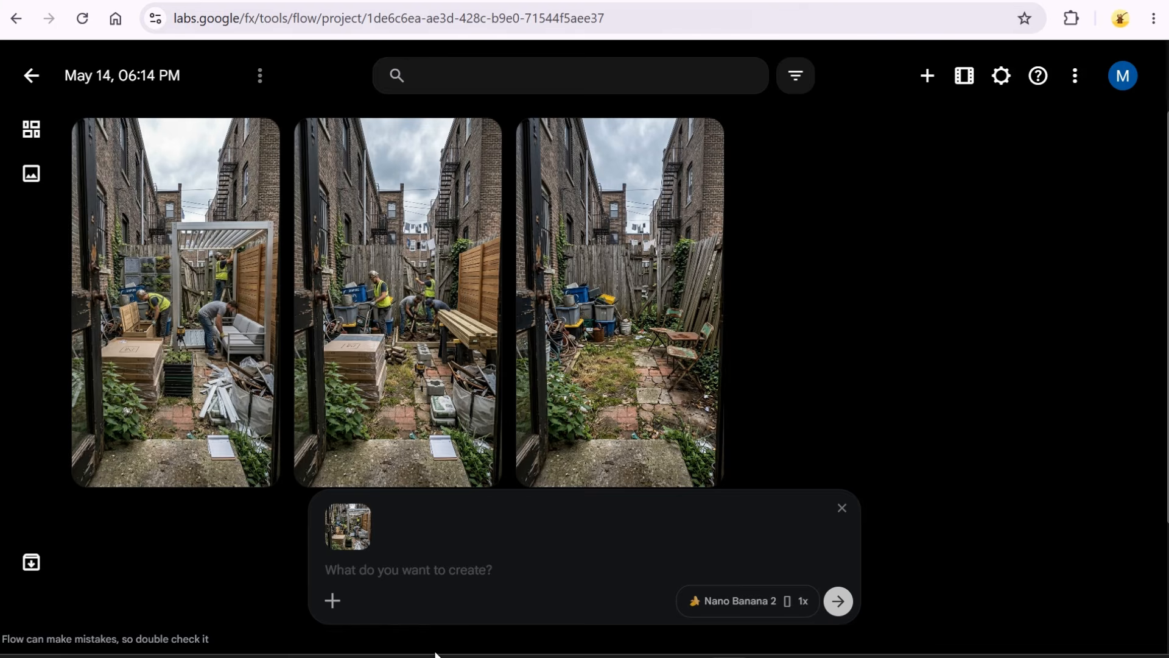
- In Flow, paste the Image Prompt 4 text alongside the reference image and generate the fully transformed backyard image
{"action": "right_click", "coordinate": [418, 574]}
{"action": "left_click", "coordinate": [464, 364]}
{"action": "left_click", "coordinate": [843, 608]}
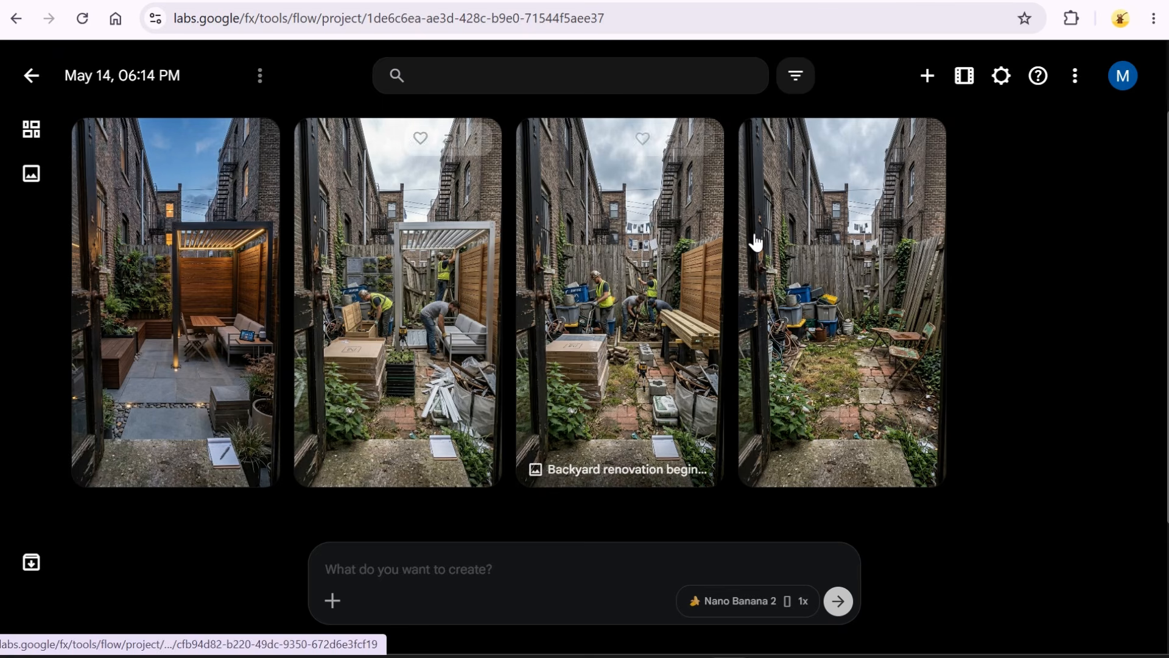
- Switch the generation mode from image to video and choose the Veo 3.1 - Lite model
{"action": "left_click", "coordinate": [751, 603]}
{"action": "left_click", "coordinate": [762, 385]}
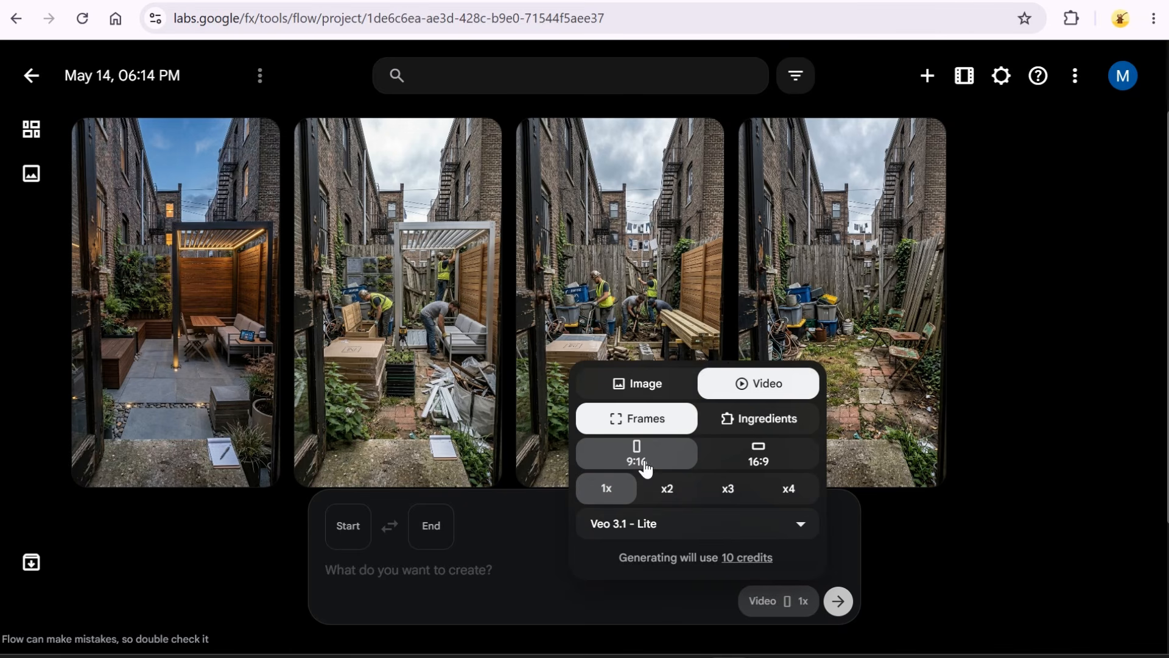
{"action": "left_click", "coordinate": [682, 536]}
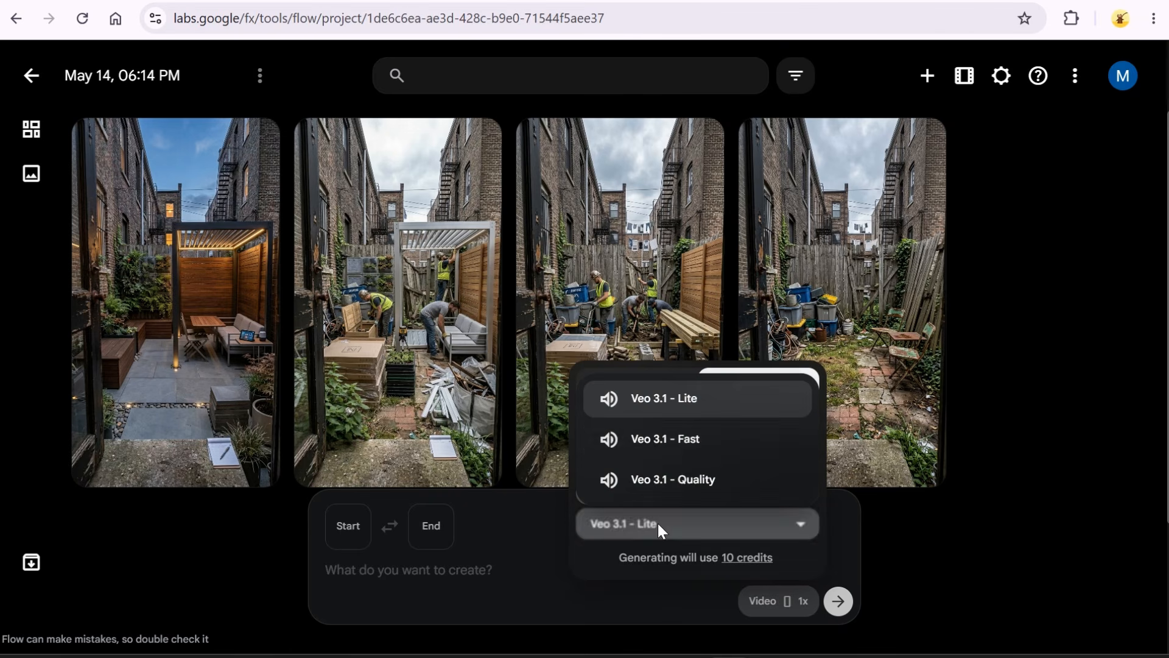
{"action": "left_click", "coordinate": [660, 414]}
{"action": "left_click", "coordinate": [511, 555]}
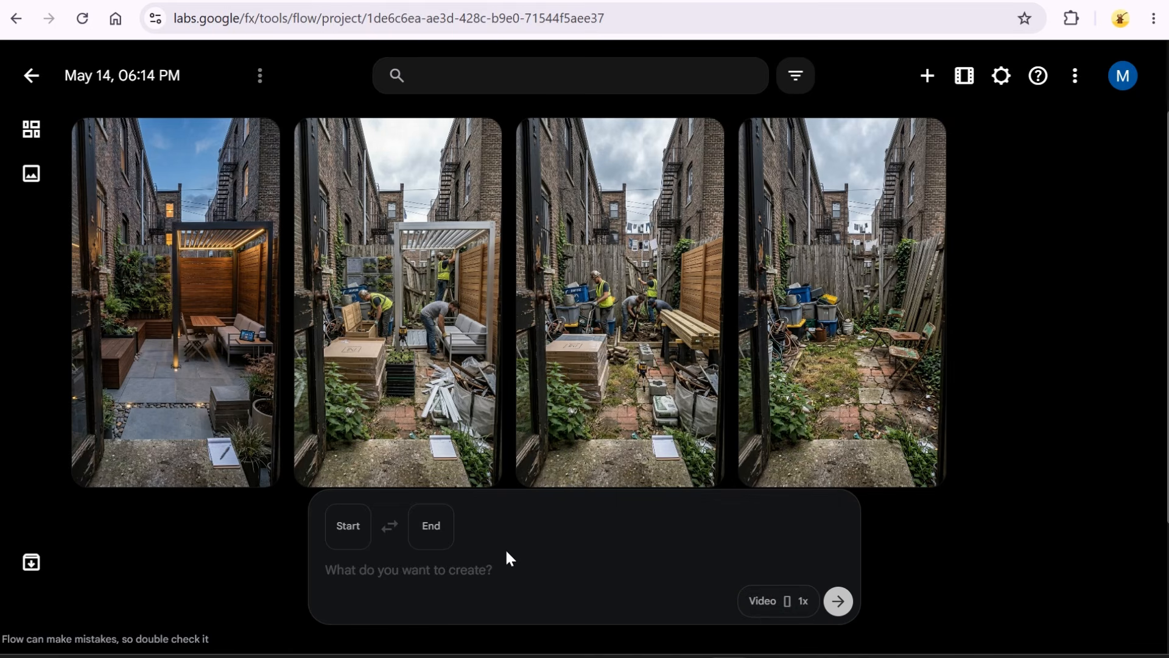
- Set the neglected backyard image as the start frame and the image of workers beginning the renovation as the end frame
{"action": "left_click", "coordinate": [353, 544]}
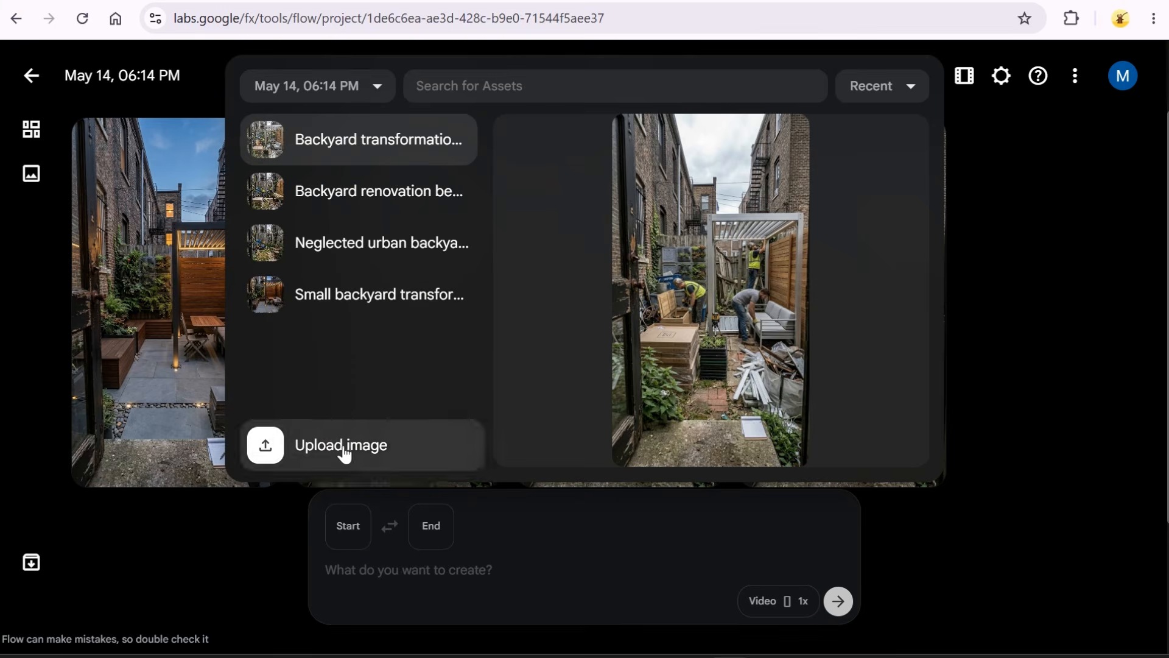
{"action": "left_click", "coordinate": [382, 243]}
{"action": "left_click", "coordinate": [436, 529]}
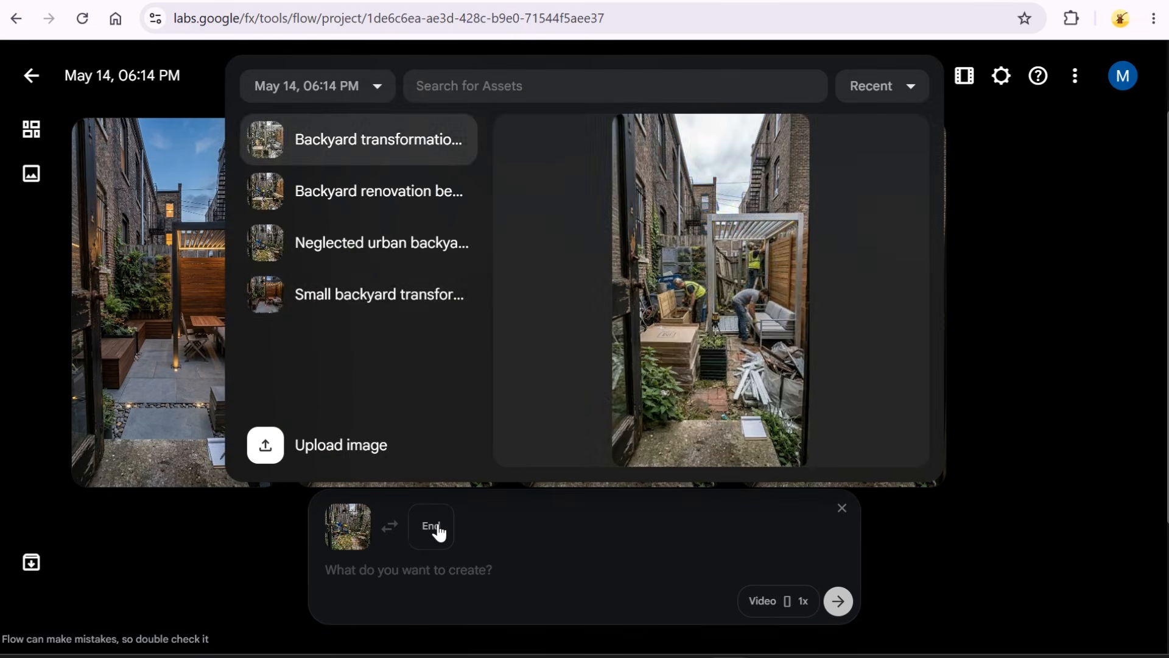
{"action": "left_click", "coordinate": [354, 209]}
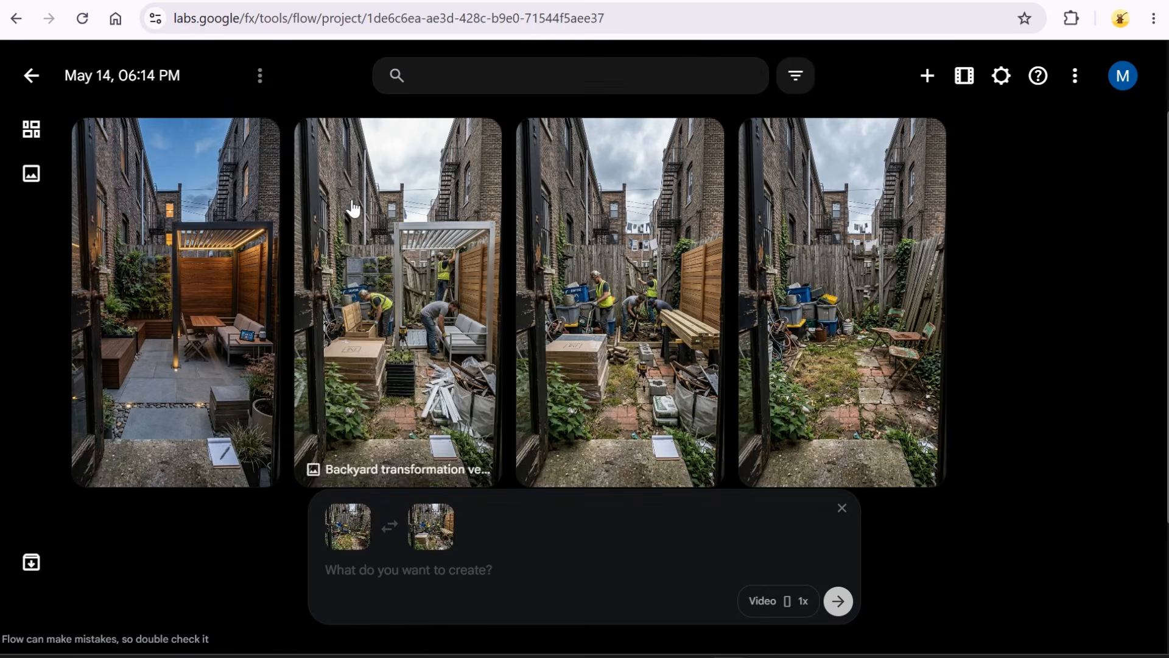
- Switch to ChatGPT, copy the text of Video Prompt 1 under Concept 10 and return to the Flow project
{"action": "left_click", "coordinate": [317, 1]}
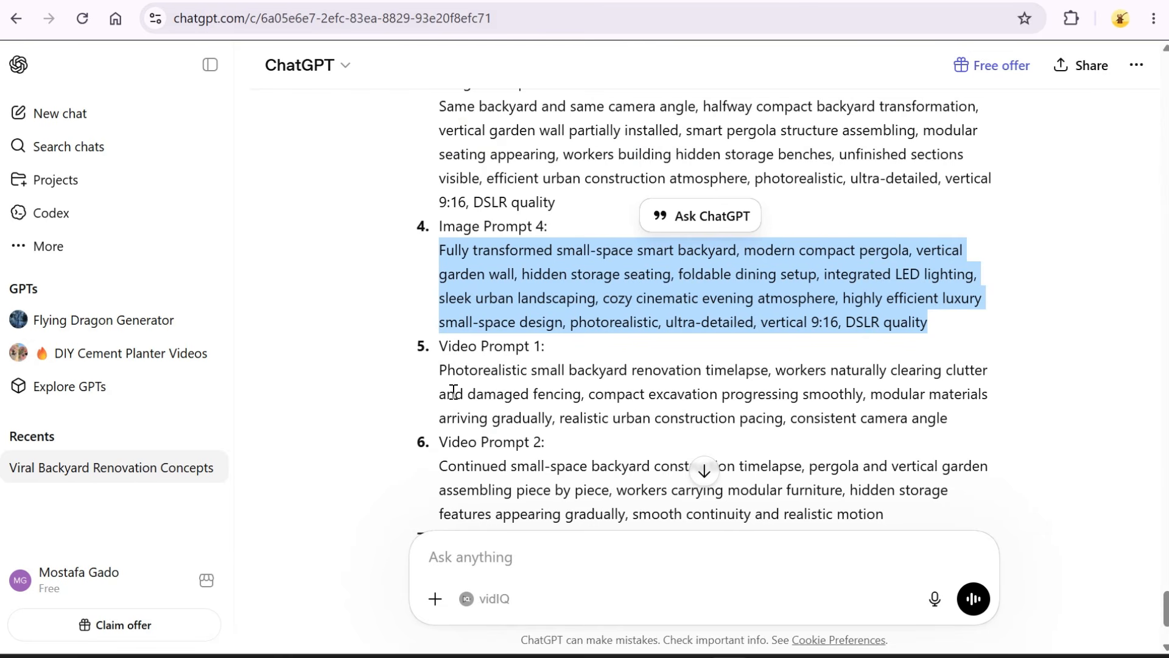
{"action": "left_click_drag", "start_coordinate": [439, 368], "coordinate": [818, 386]}
{"action": "left_click_drag", "start_coordinate": [899, 411], "coordinate": [924, 418]}
{"action": "right_click", "coordinate": [887, 436]}
{"action": "left_click", "coordinate": [871, 439]}
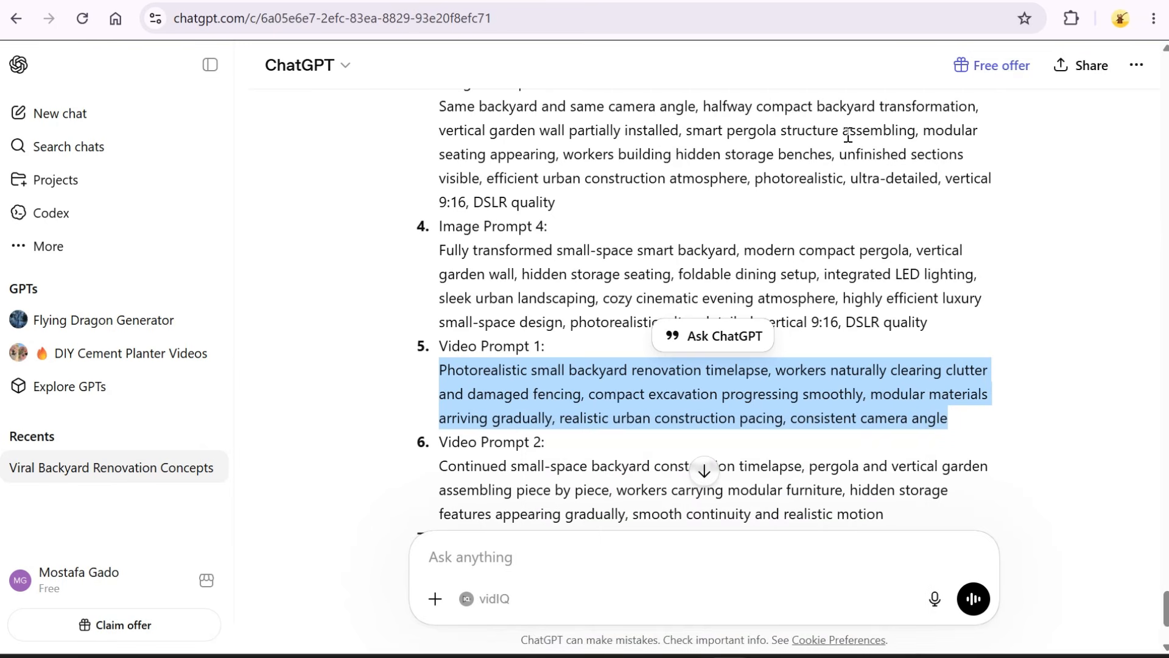
{"action": "left_click", "coordinate": [819, 1]}
- Paste the Video Prompt 1 text with the two frames and generate the first timelapse video
{"action": "right_click", "coordinate": [434, 576]}
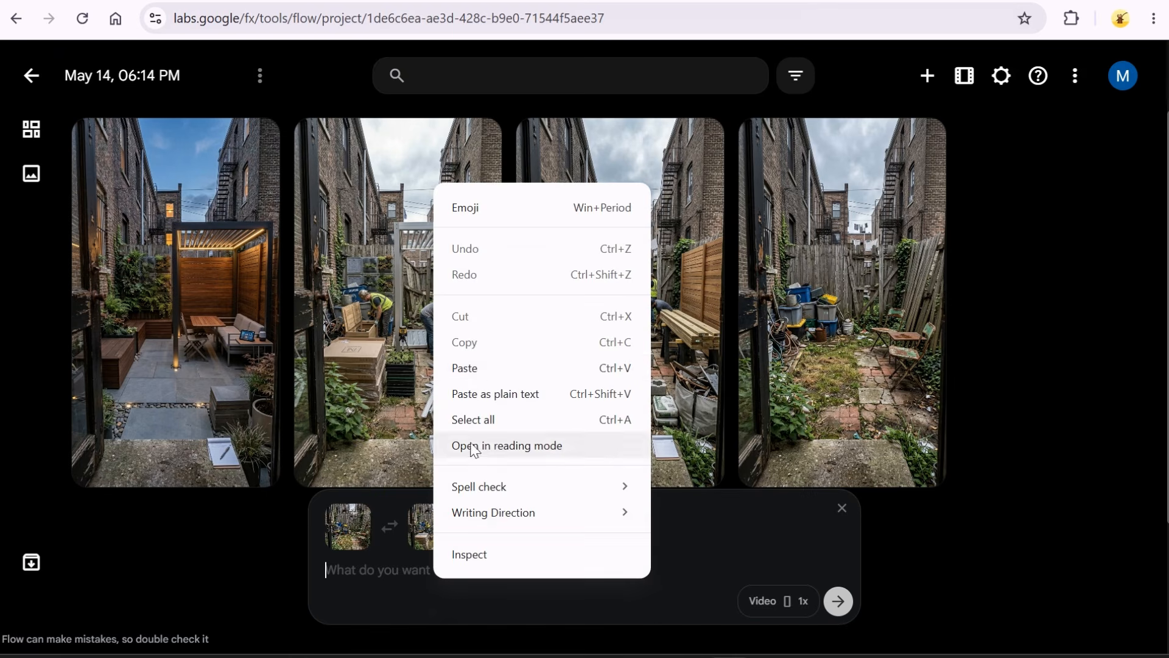
{"action": "left_click", "coordinate": [475, 369]}
{"action": "left_click", "coordinate": [840, 605]}
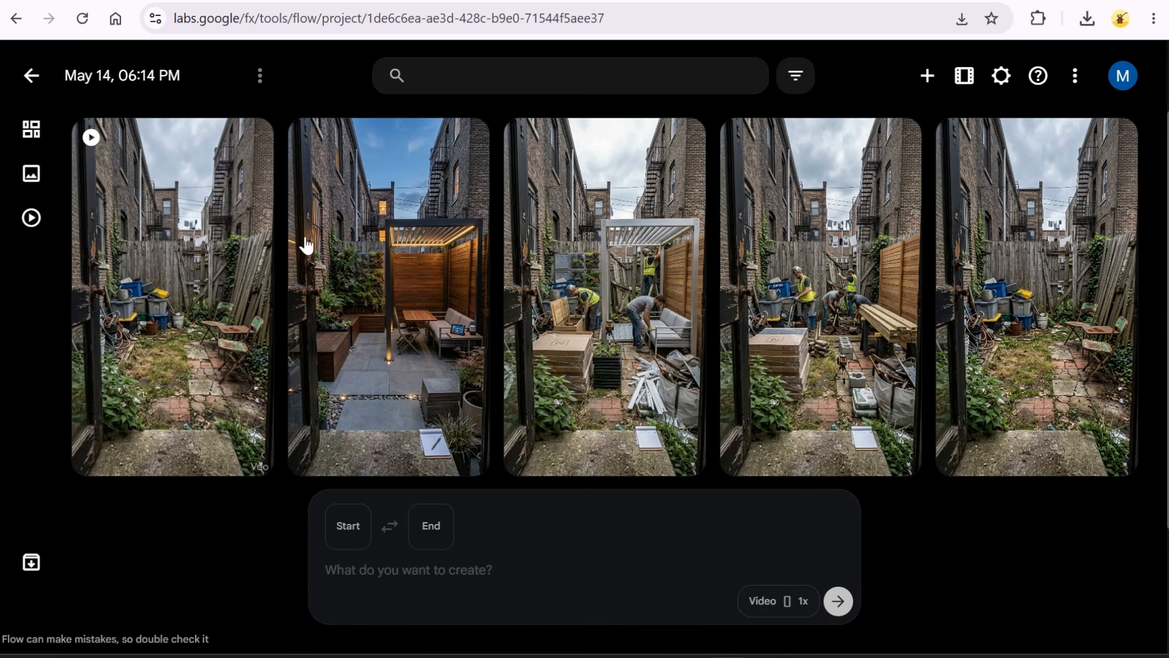
- Download the first backyard renovation timelapse video in its original 720p size
{"action": "mouse_move", "coordinate": [257, 164]}
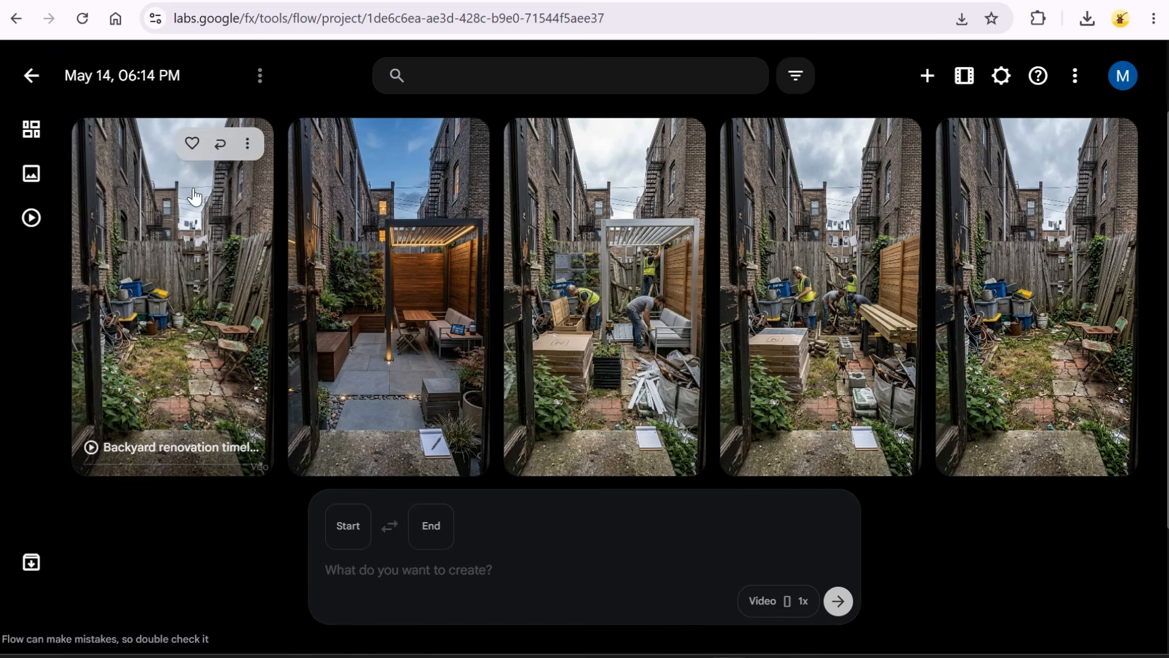
{"action": "left_click", "coordinate": [249, 146]}
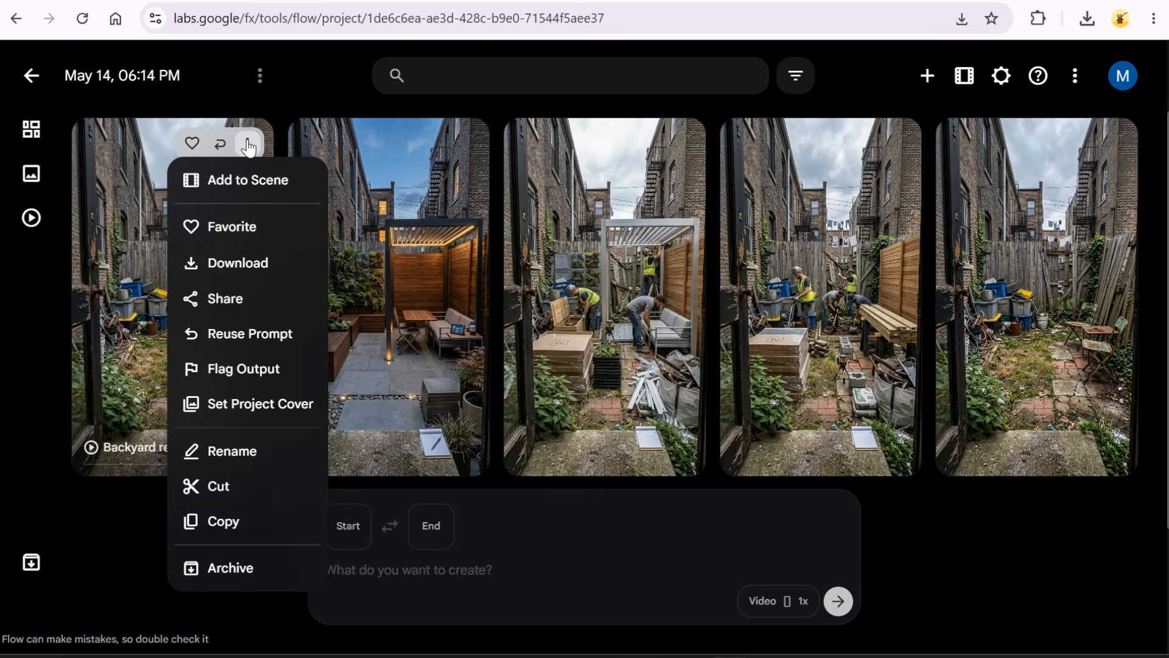
{"action": "mouse_move", "coordinate": [237, 265]}
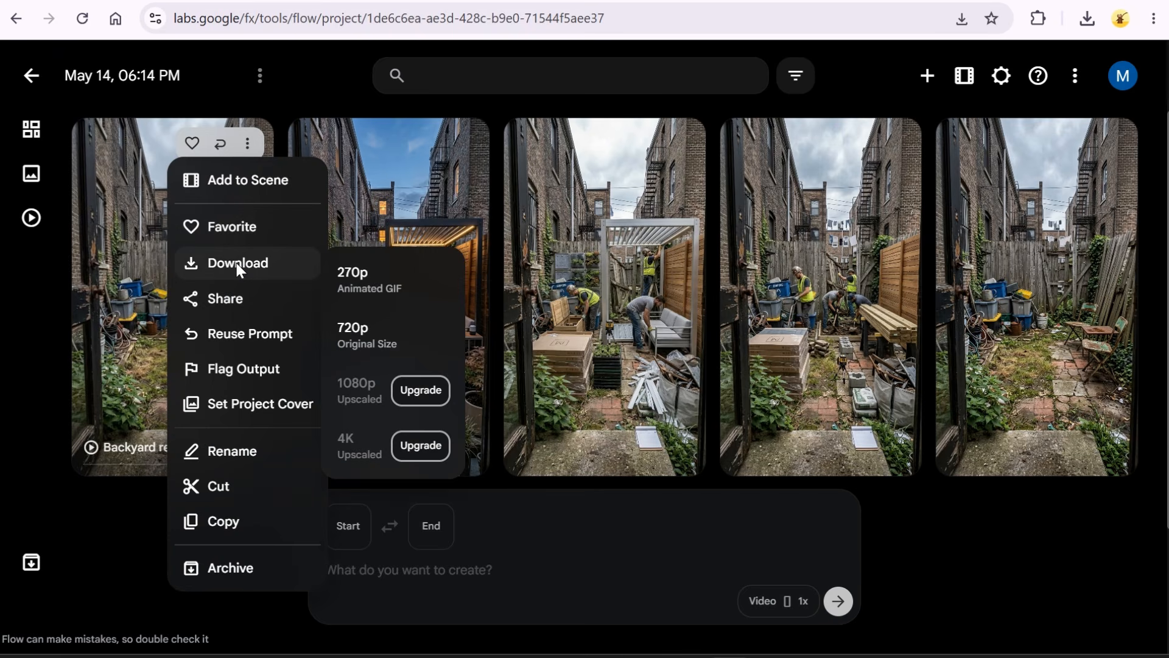
{"action": "left_click", "coordinate": [390, 329]}
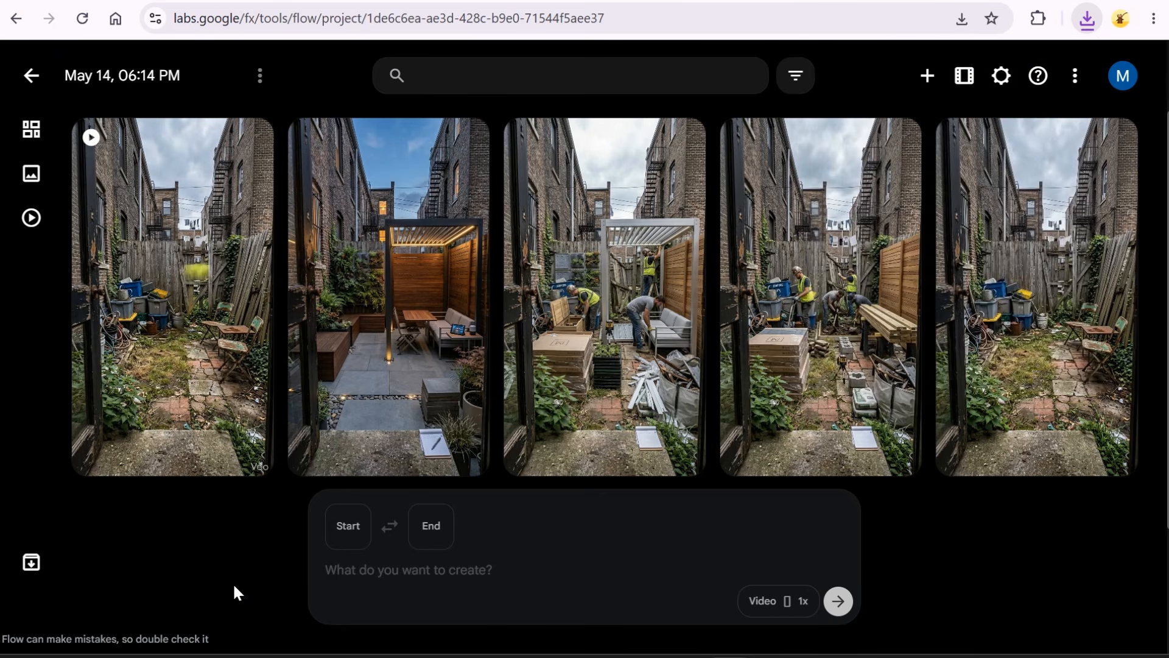
- Set the image of workers beginning the renovation as the start frame and the half-built pergola image as the end frame
{"action": "left_click", "coordinate": [342, 548]}
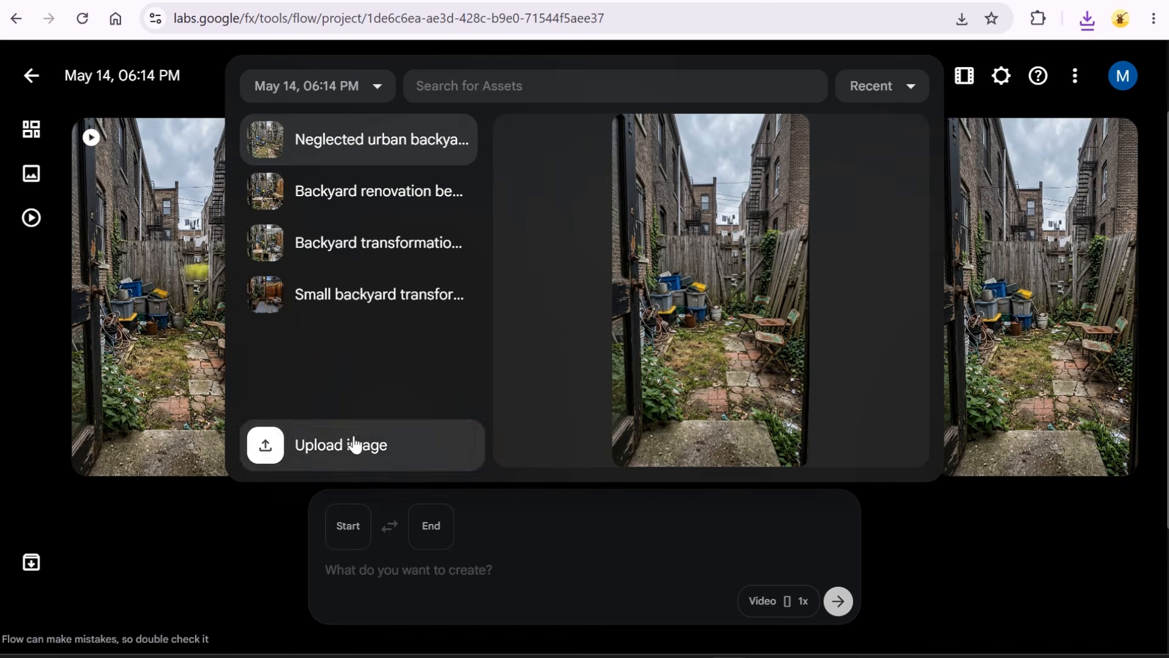
{"action": "left_click", "coordinate": [369, 195]}
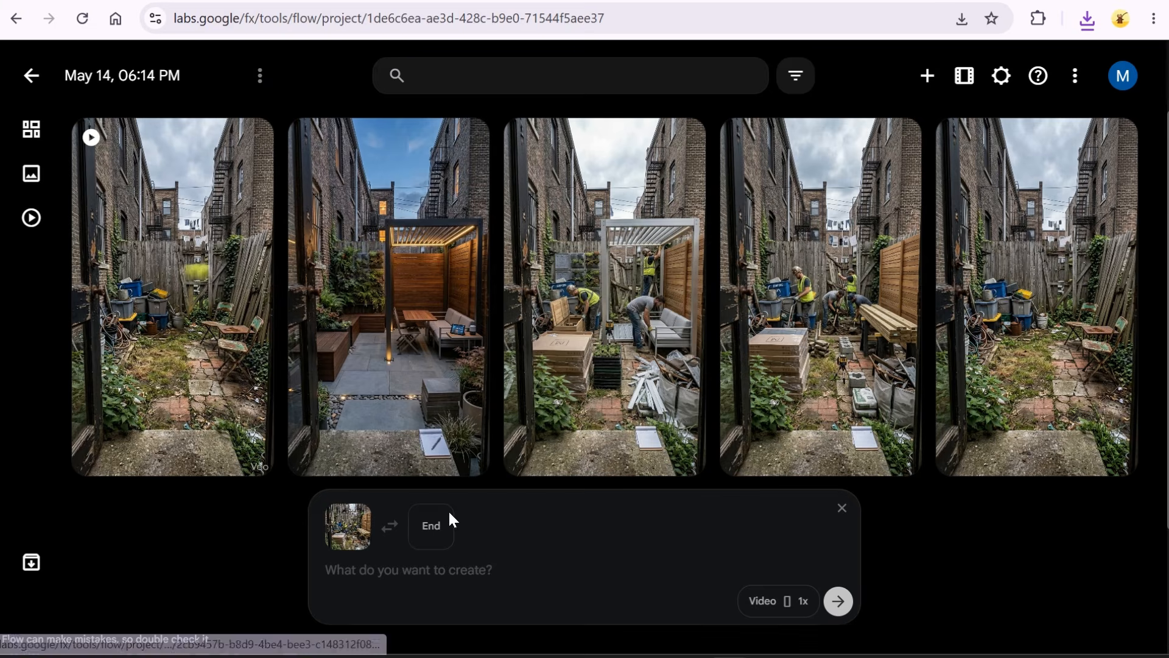
{"action": "left_click", "coordinate": [447, 515]}
{"action": "left_click", "coordinate": [397, 251]}
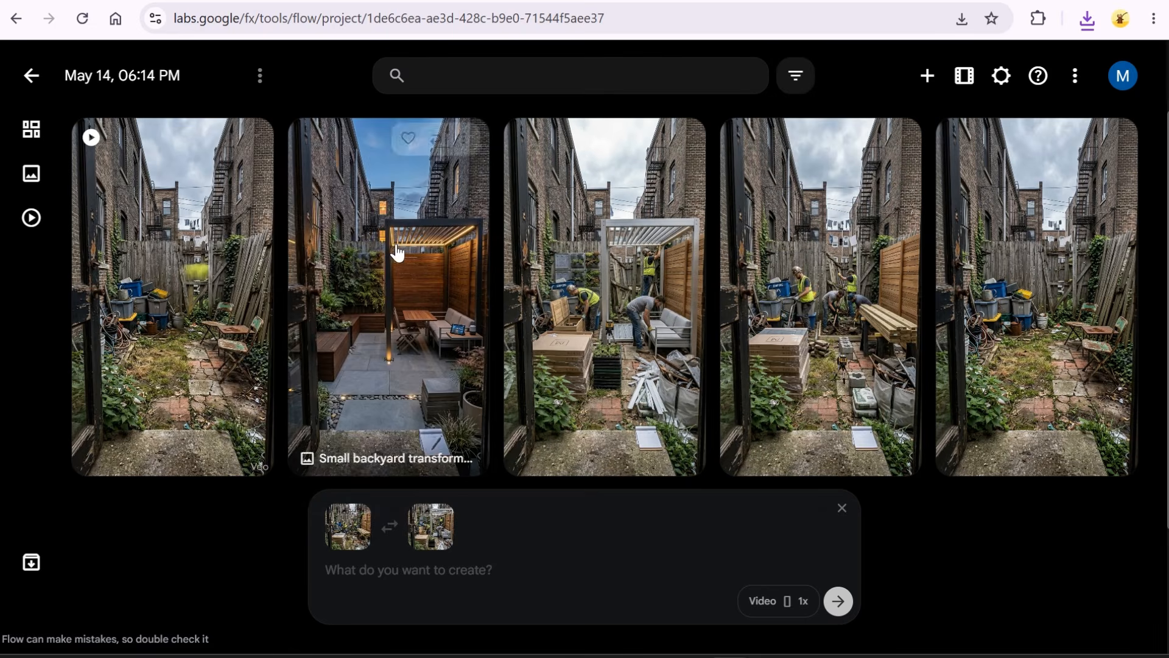
- Switch to ChatGPT, copy Video Prompt 2 with its heading under Concept 10 and return to the Flow project
{"action": "key", "text": "ctrl+Tab"}
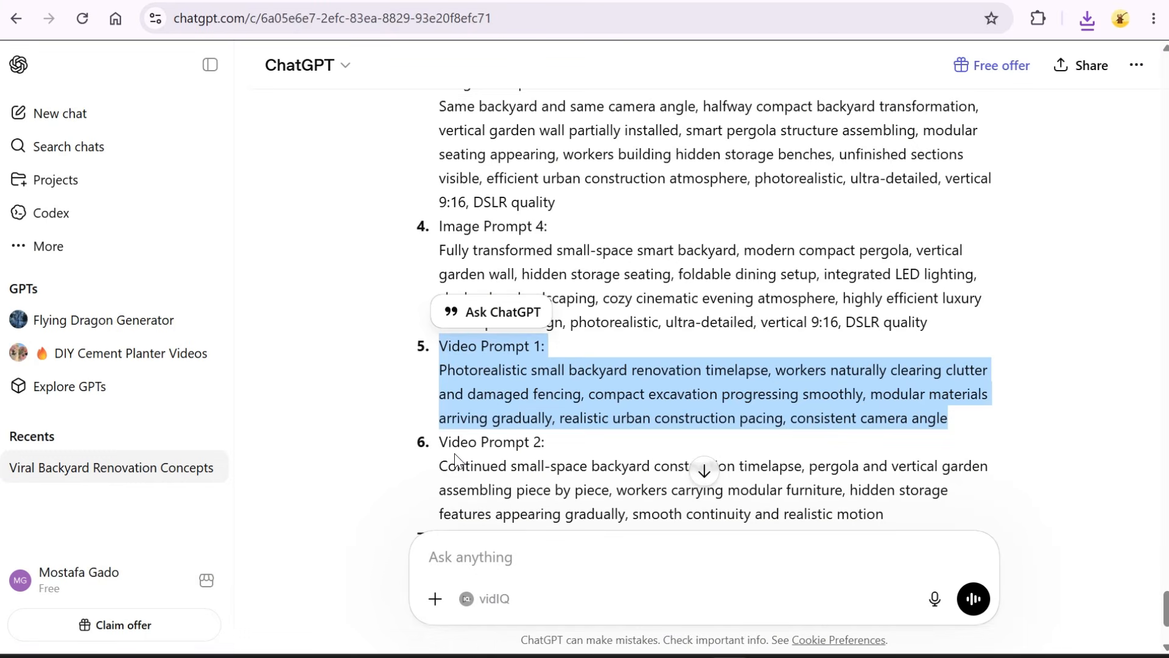
{"action": "scroll", "coordinate": [455, 462], "scroll_direction": "down", "scroll_amount": 3}
{"action": "left_click_drag", "start_coordinate": [444, 256], "coordinate": [1061, 332]}
{"action": "right_click", "coordinate": [839, 334]}
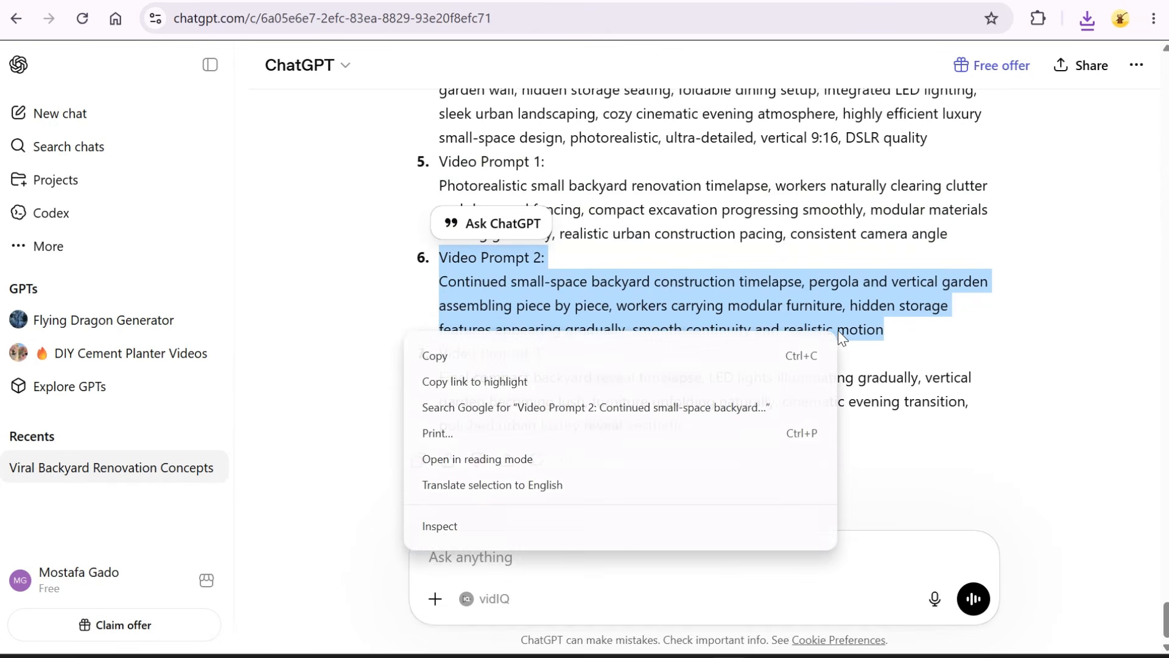
{"action": "left_click", "coordinate": [785, 359]}
{"action": "left_click", "coordinate": [833, 1]}
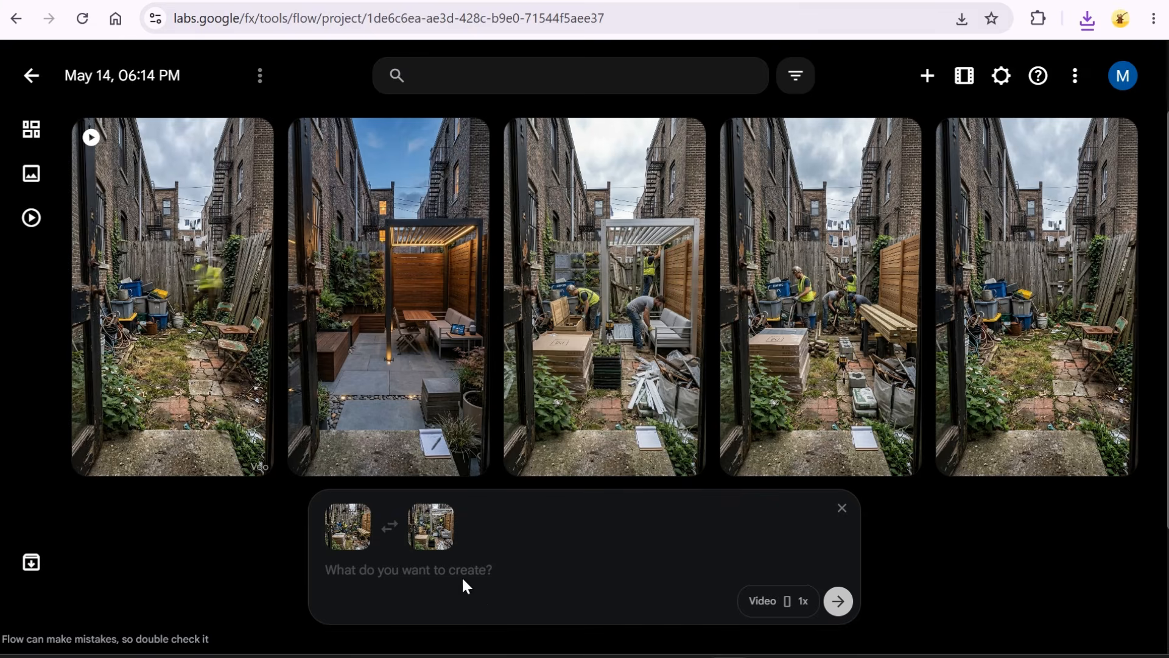
- Paste the Video Prompt 2 text with the two frames and generate the second timelapse video
{"action": "right_click", "coordinate": [438, 571]}
{"action": "left_click", "coordinate": [458, 389]}
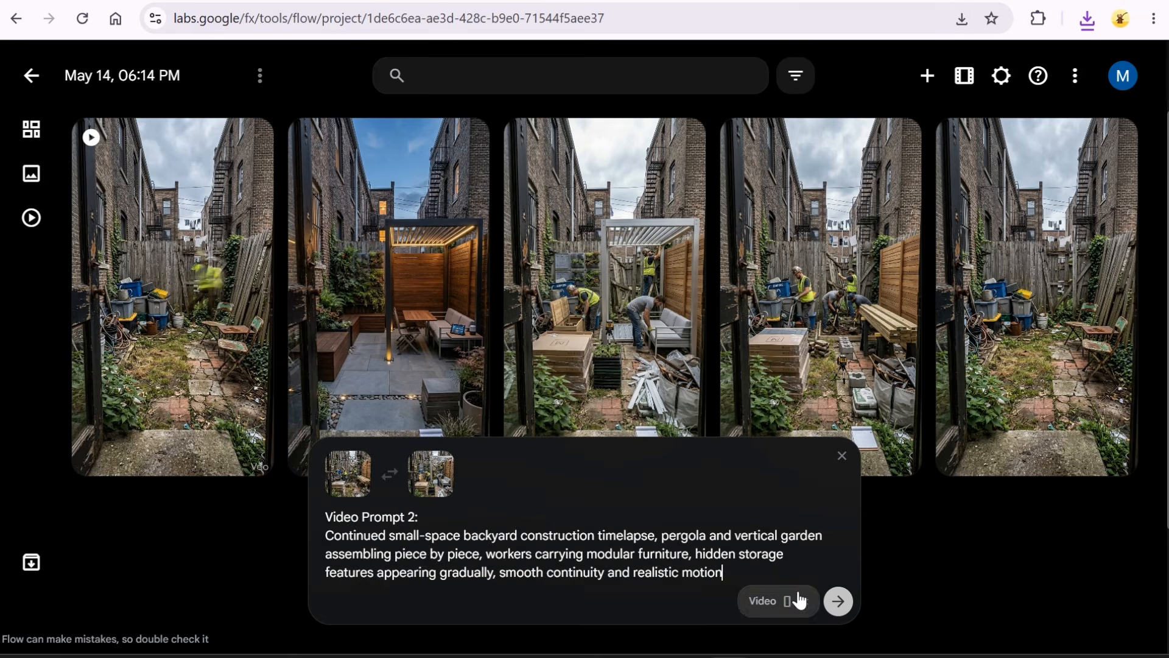
{"action": "left_click", "coordinate": [838, 601]}
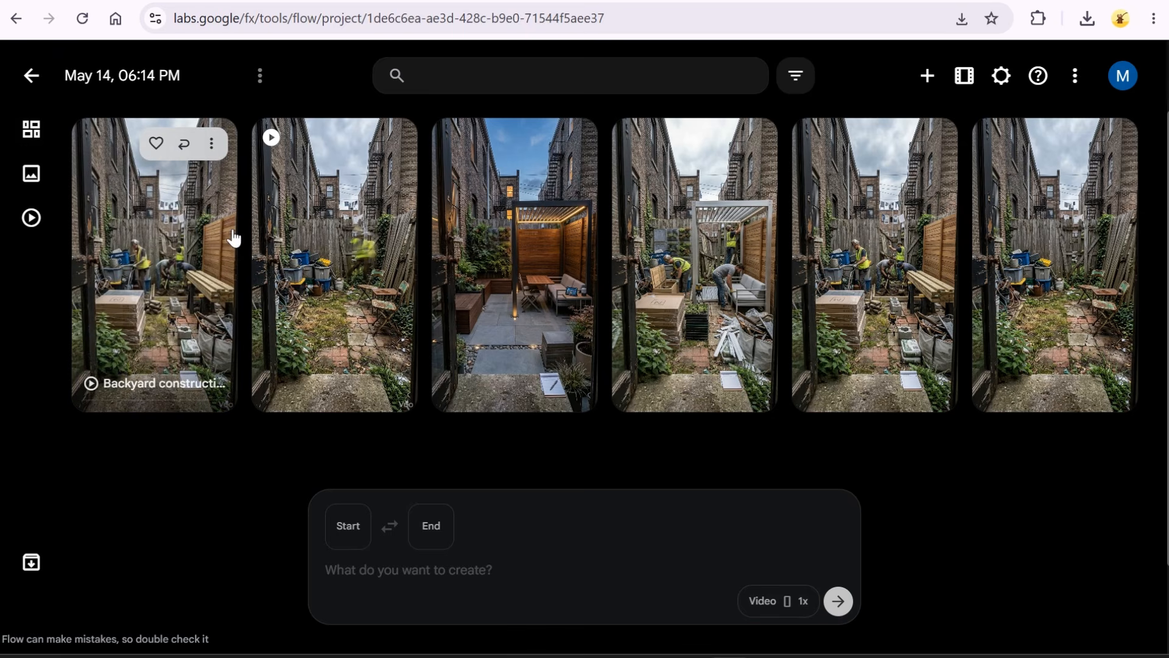
- Download the second backyard construction video in its original 720p size
{"action": "left_click", "coordinate": [212, 144]}
{"action": "mouse_move", "coordinate": [230, 263]}
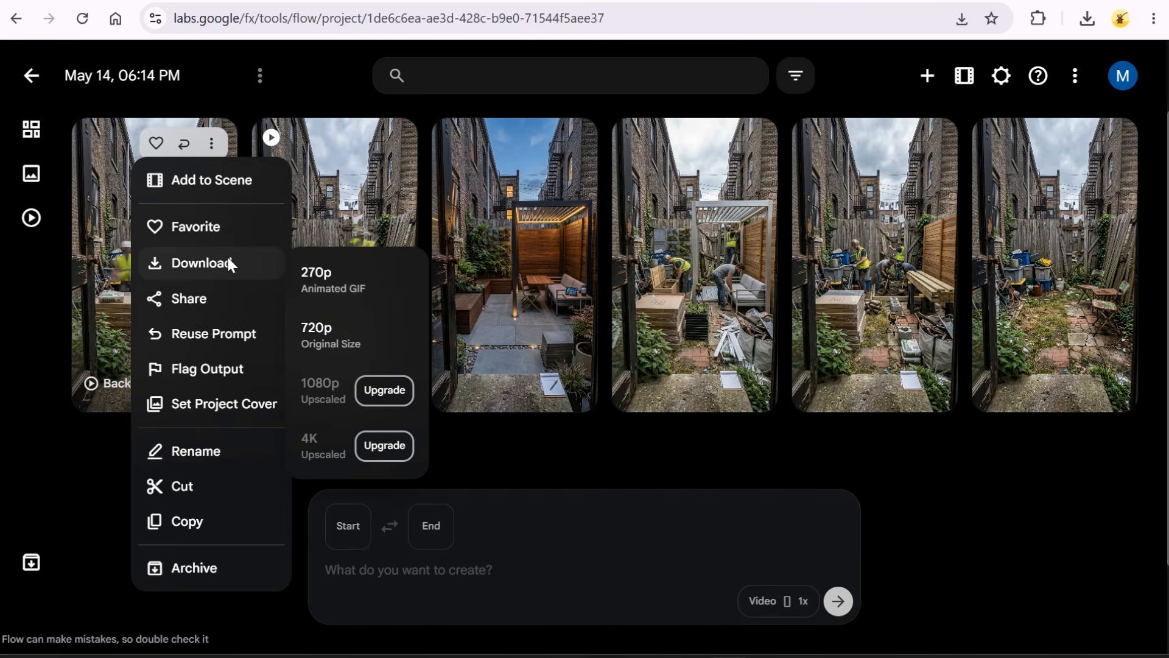
{"action": "left_click", "coordinate": [340, 329]}
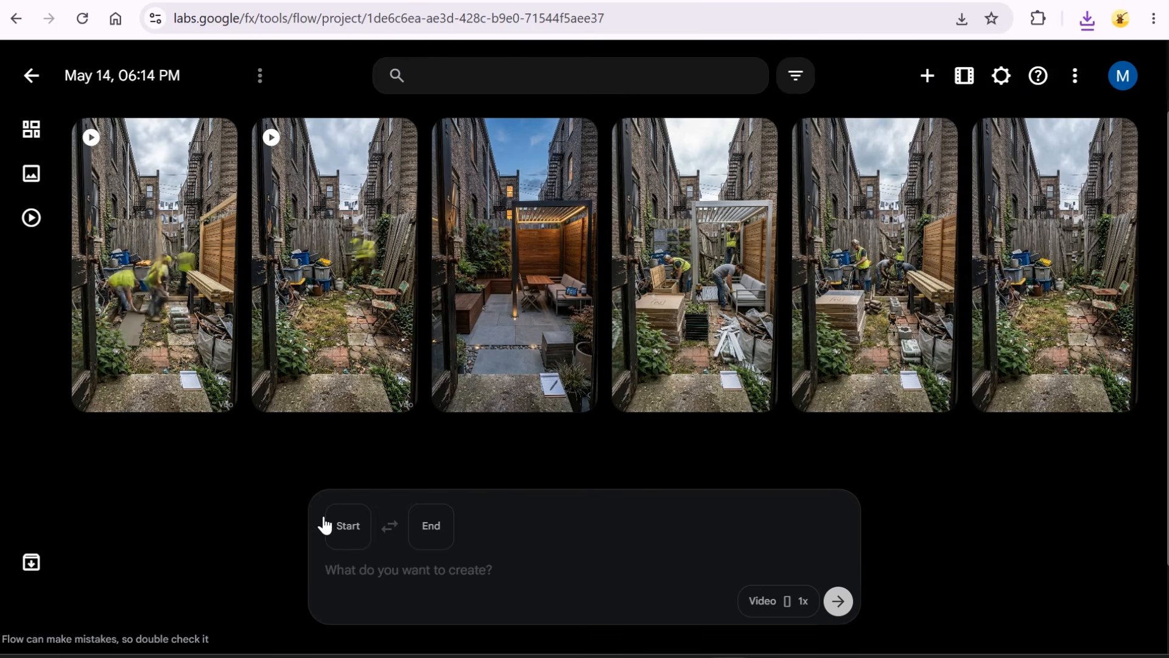
- Set the half-built pergola image as the start frame and the fully transformed backyard image as the end frame
{"action": "left_click", "coordinate": [341, 544]}
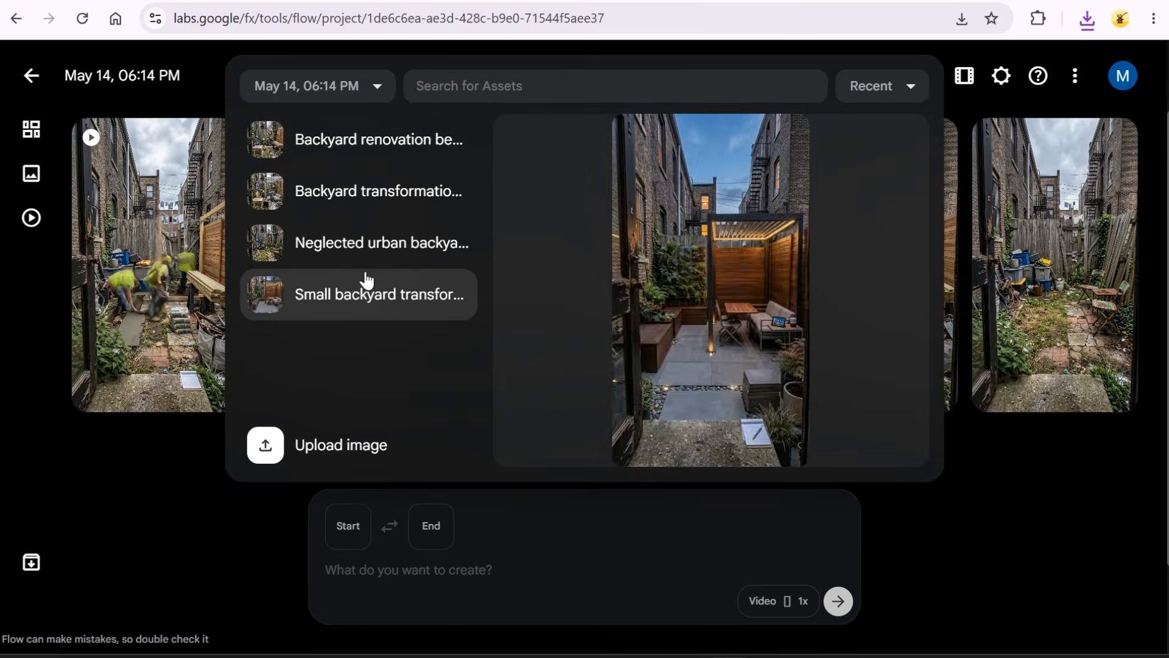
{"action": "left_click", "coordinate": [378, 207]}
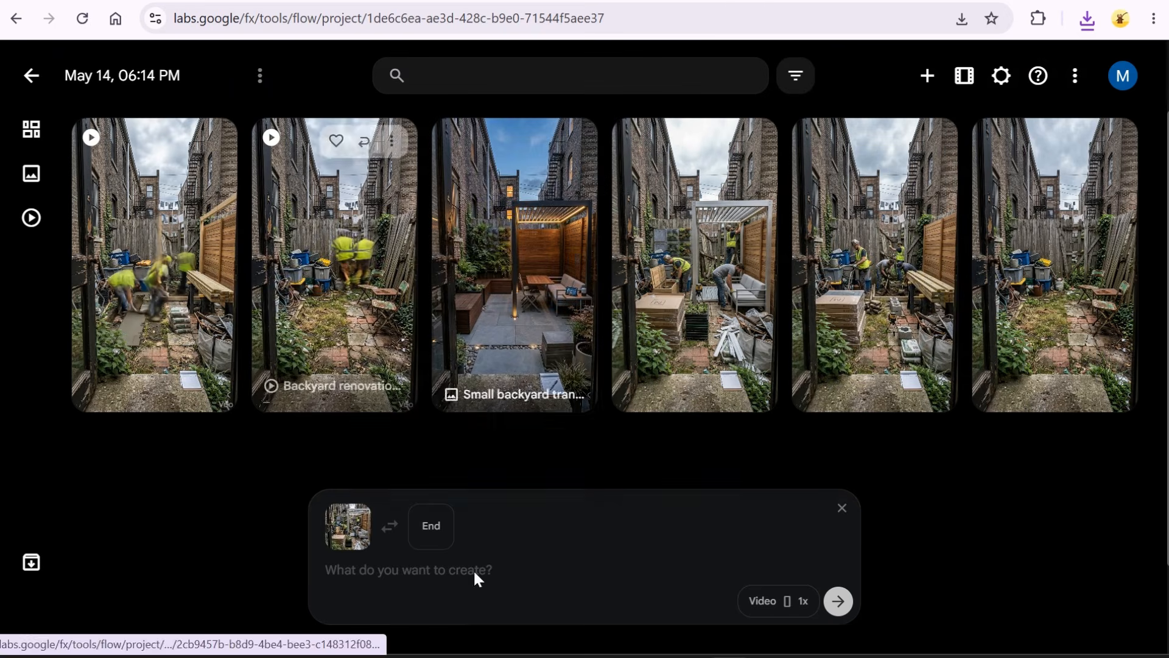
{"action": "left_click", "coordinate": [420, 545]}
{"action": "left_click", "coordinate": [418, 313]}
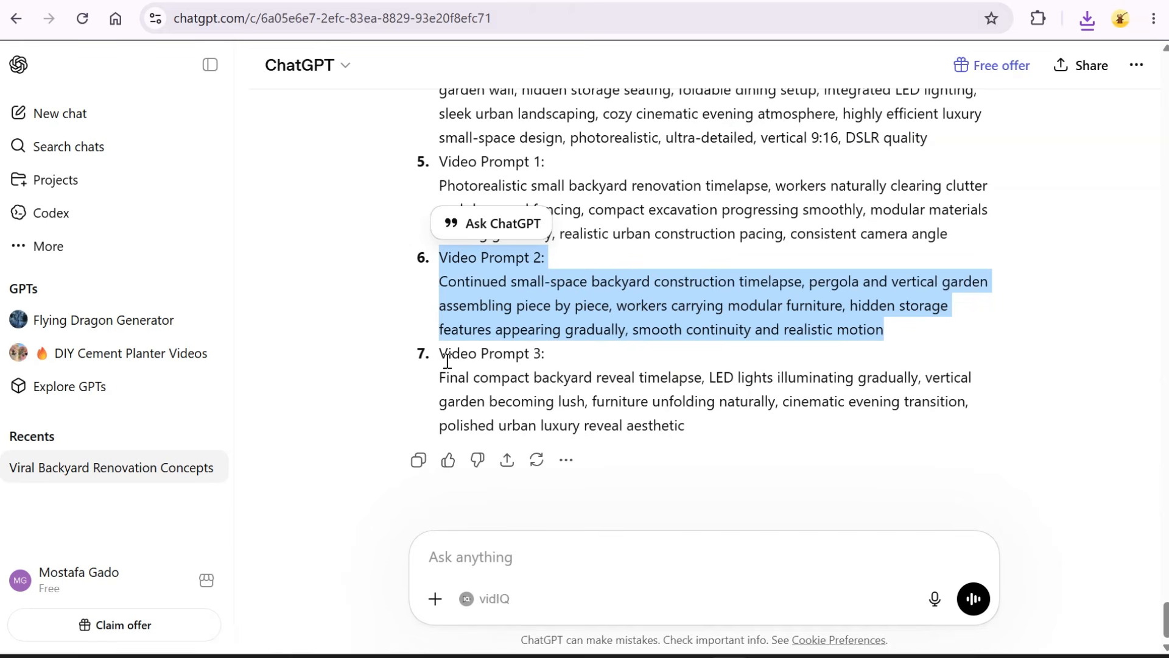
- Copy Video Prompt 3 with its heading from ChatGPT and use it in Flow with the two frames to generate the third timelapse video
{"action": "left_click_drag", "start_coordinate": [442, 356], "coordinate": [707, 425]}
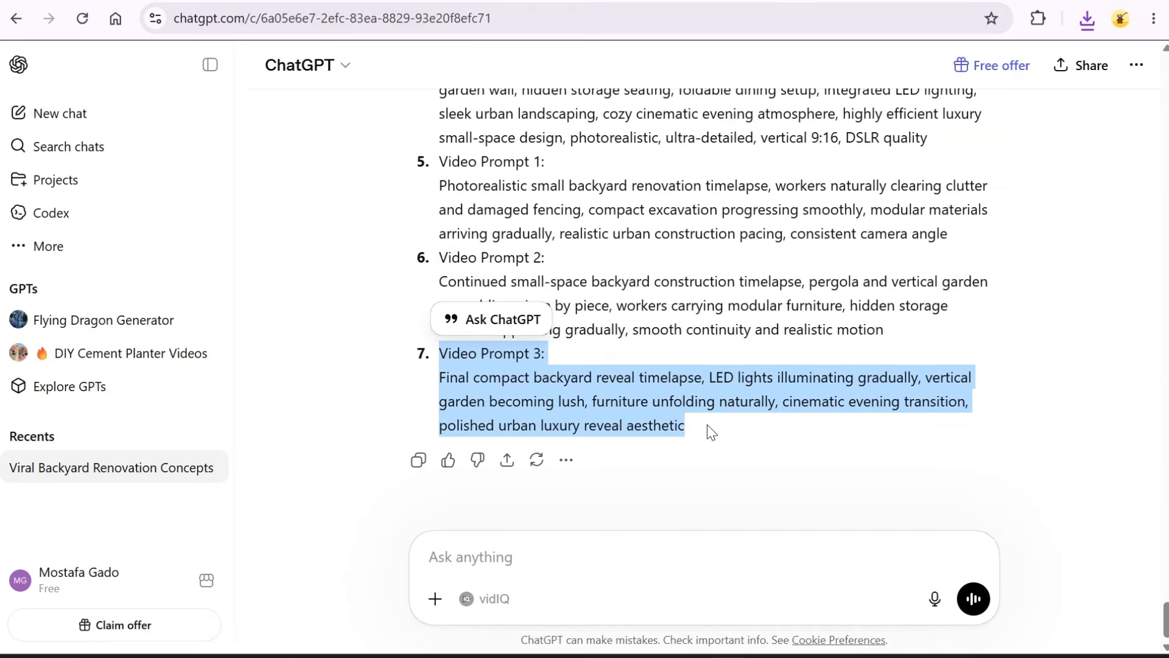
{"action": "right_click", "coordinate": [671, 427]}
{"action": "left_click", "coordinate": [700, 452]}
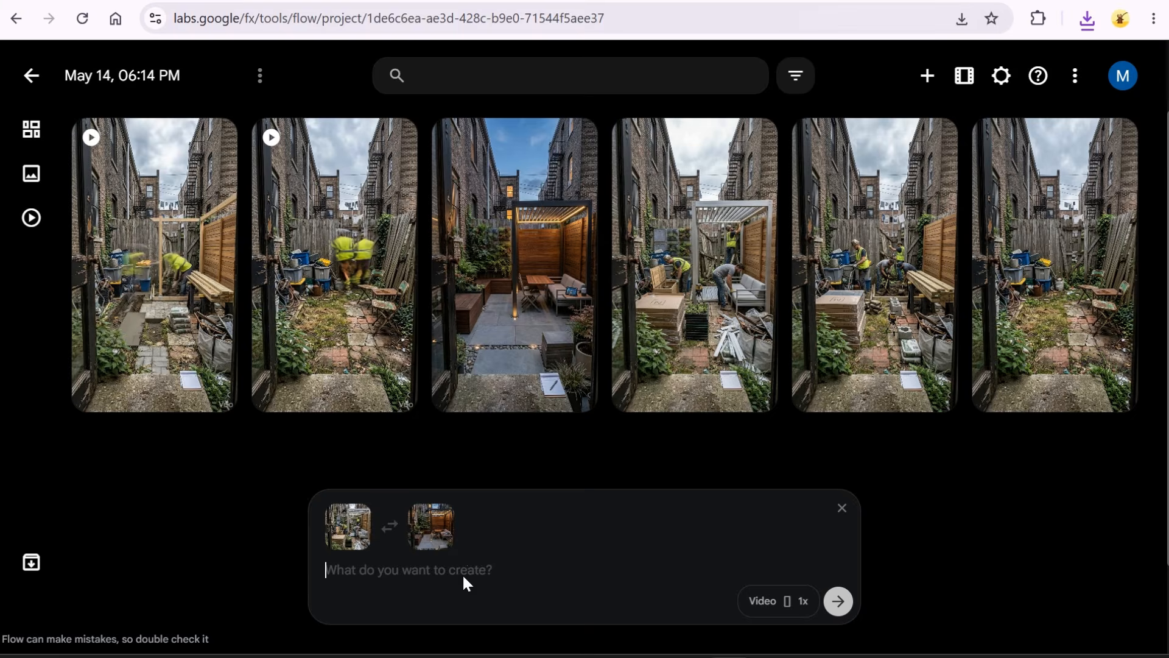
{"action": "right_click", "coordinate": [463, 577]}
{"action": "left_click", "coordinate": [504, 366]}
{"action": "left_click", "coordinate": [838, 602]}
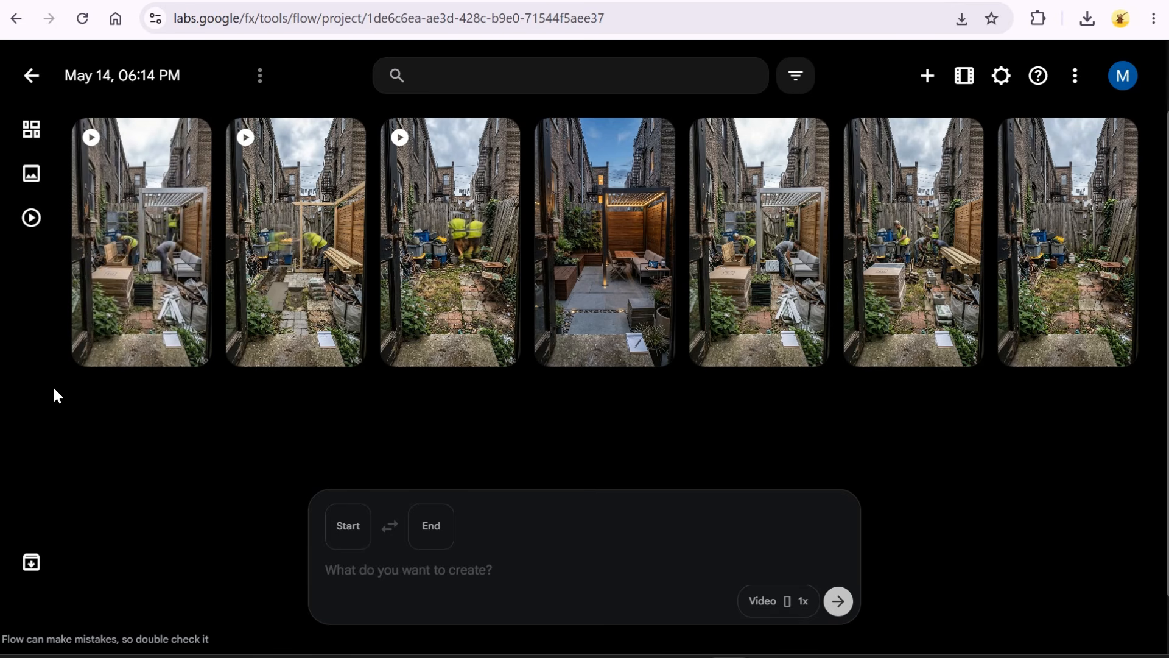
- Download the third video, the backyard reveal timelapse, in its original 720p size
{"action": "mouse_move", "coordinate": [157, 217]}
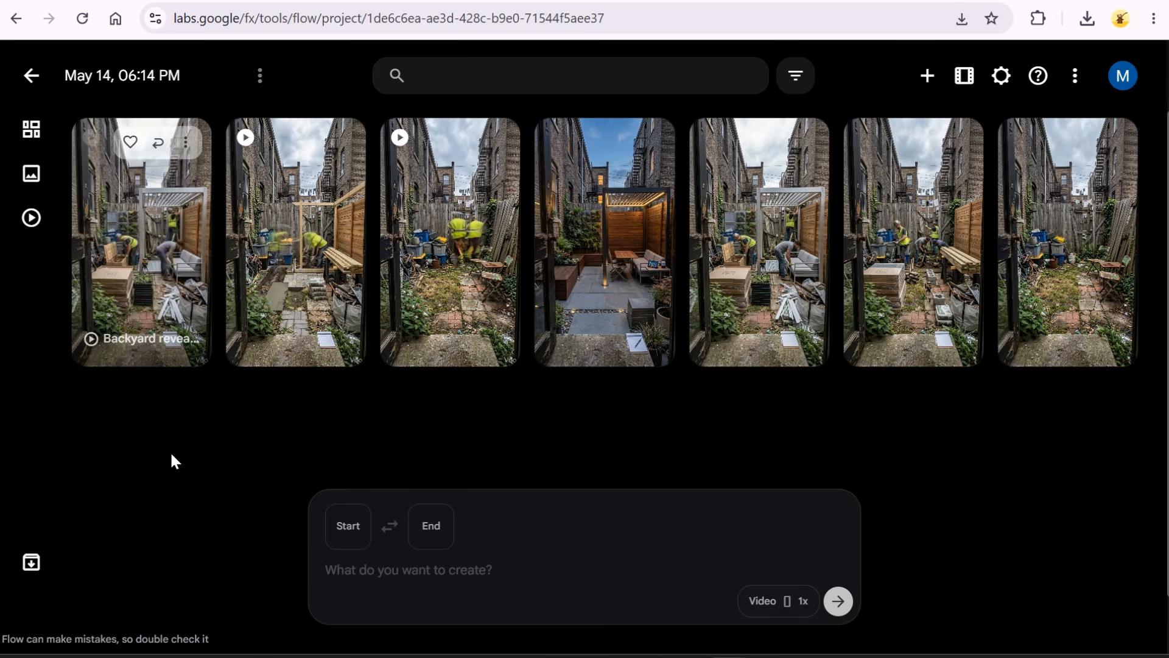
{"action": "left_click", "coordinate": [186, 144]}
{"action": "mouse_move", "coordinate": [198, 266]}
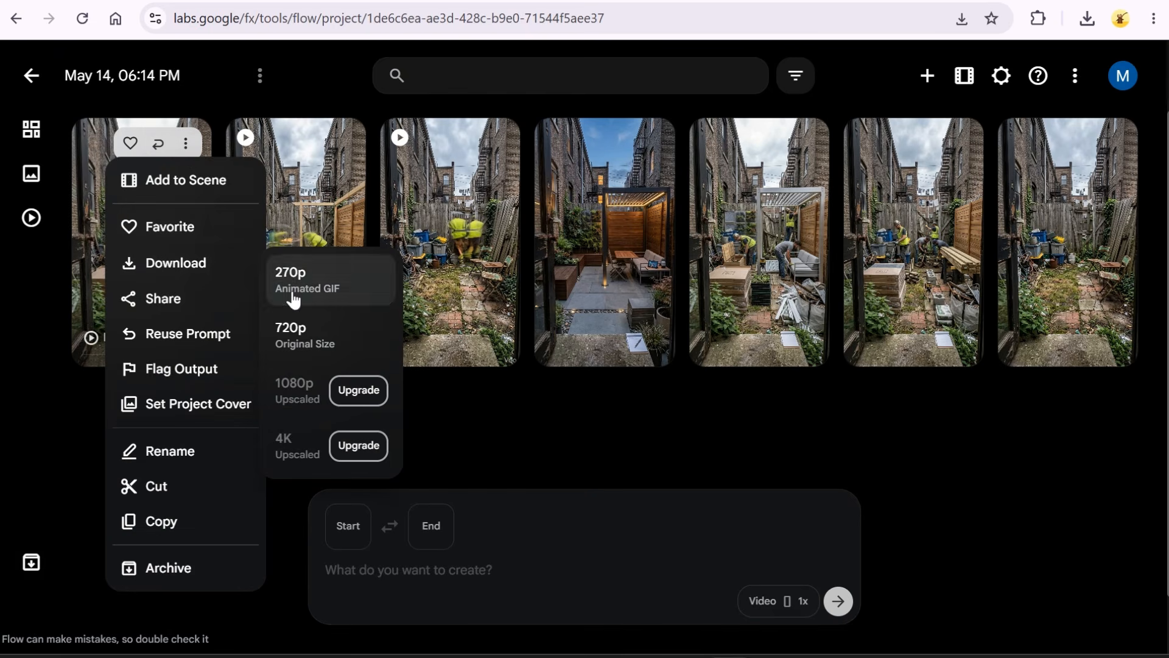
{"action": "left_click", "coordinate": [299, 337]}
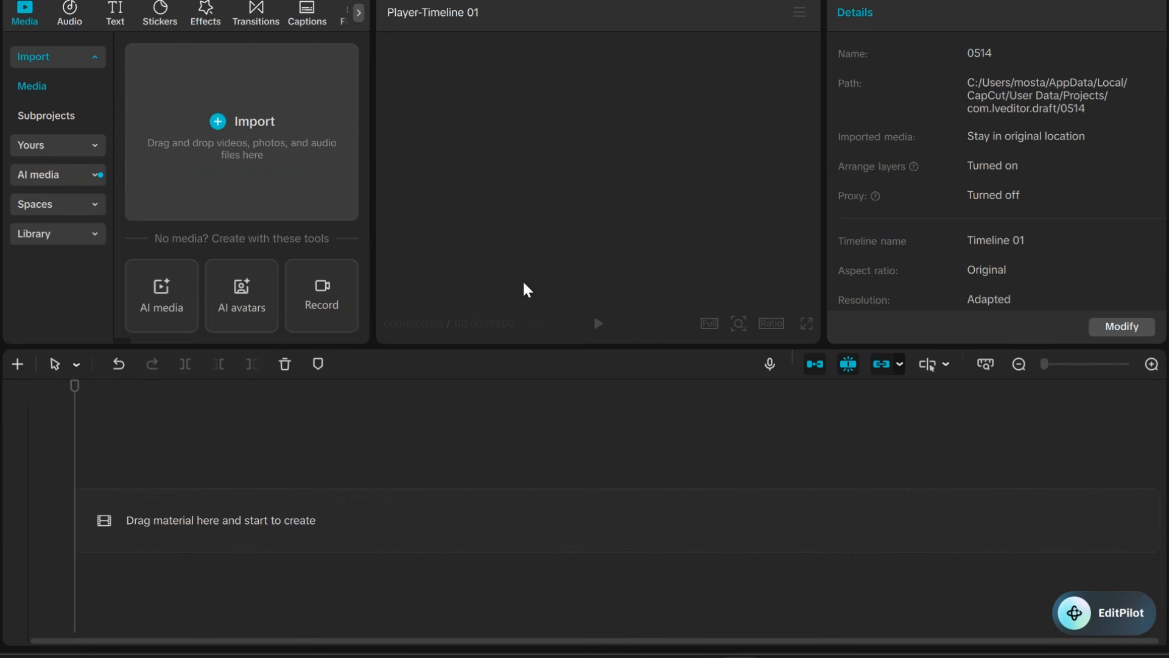
- Switch to CapCut and import the backyard renovation, construction and reveal timelapse videos from Downloads
{"action": "left_click", "coordinate": [265, 124]}
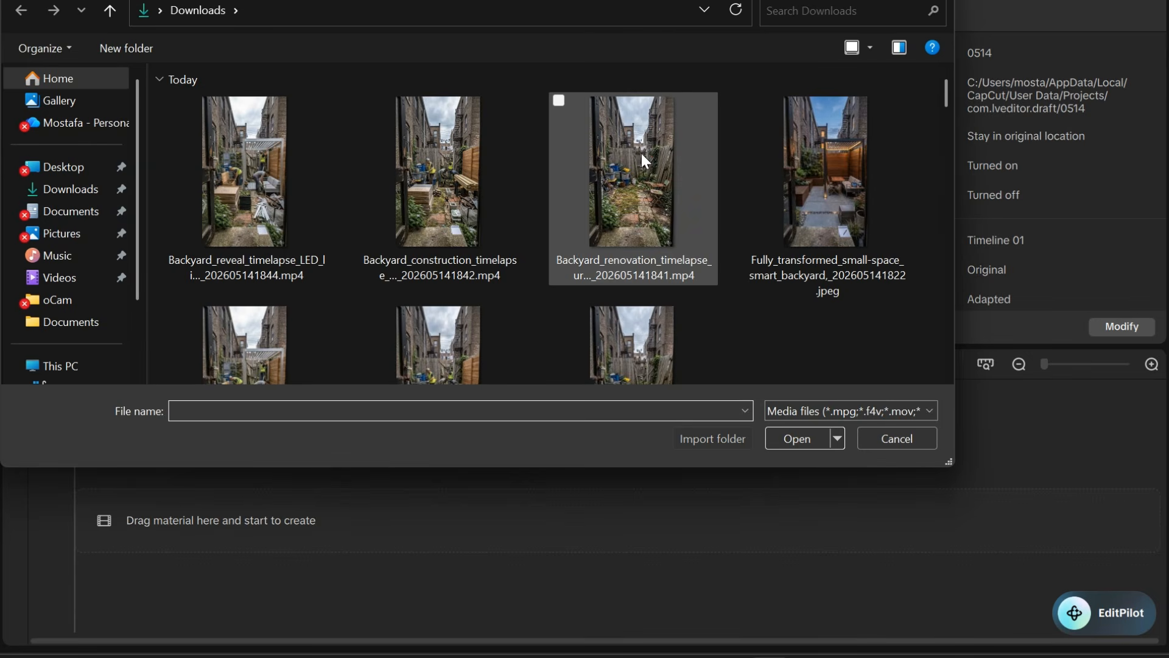
{"action": "left_click", "coordinate": [644, 154]}
{"action": "left_click", "coordinate": [494, 159], "text": "ctrl"}
{"action": "left_click", "coordinate": [268, 204], "text": "ctrl"}
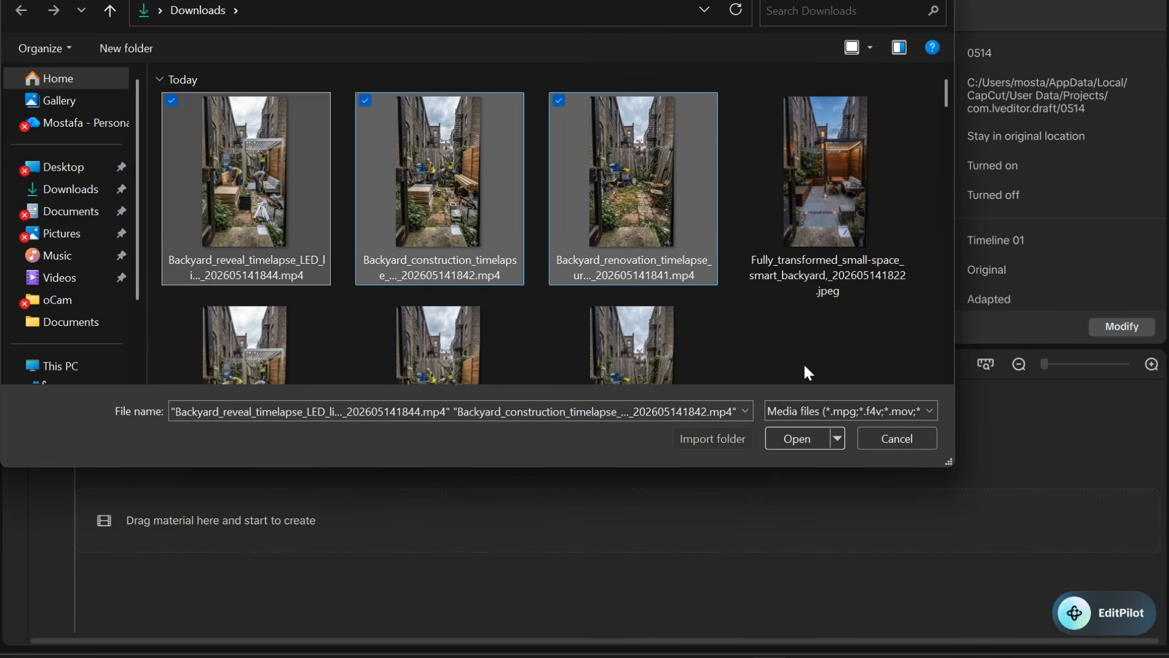
{"action": "left_click", "coordinate": [807, 440]}
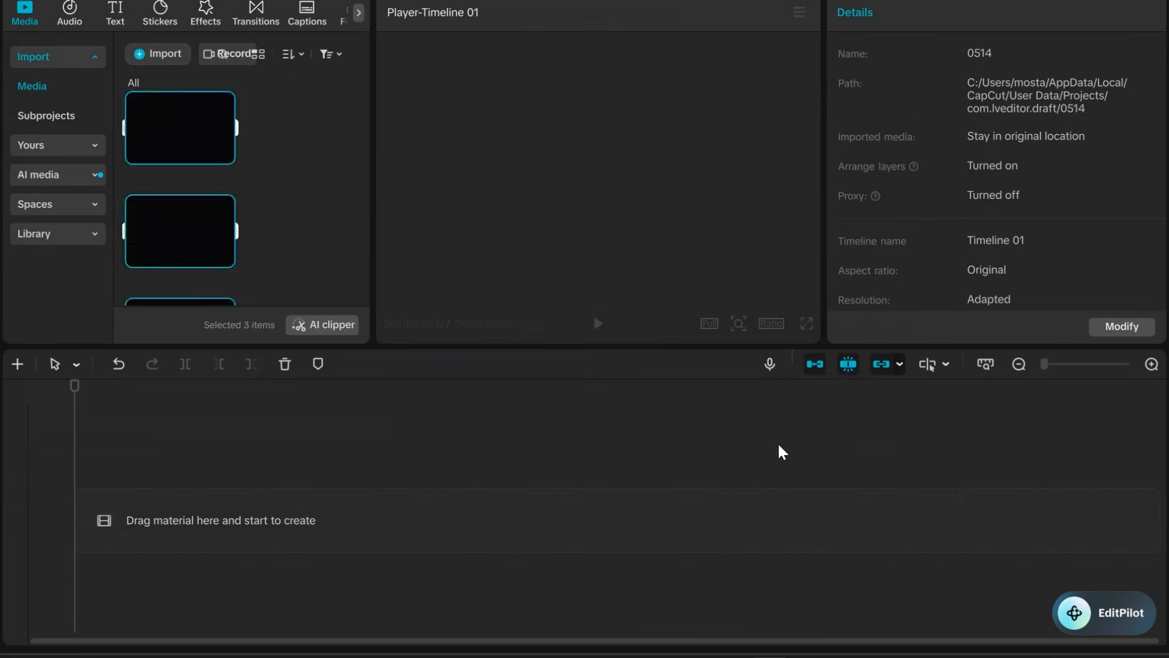
- Place the three clips end to end on the timeline in the order renovation, construction, reveal
{"action": "left_click_drag", "start_coordinate": [179, 240], "coordinate": [231, 518]}
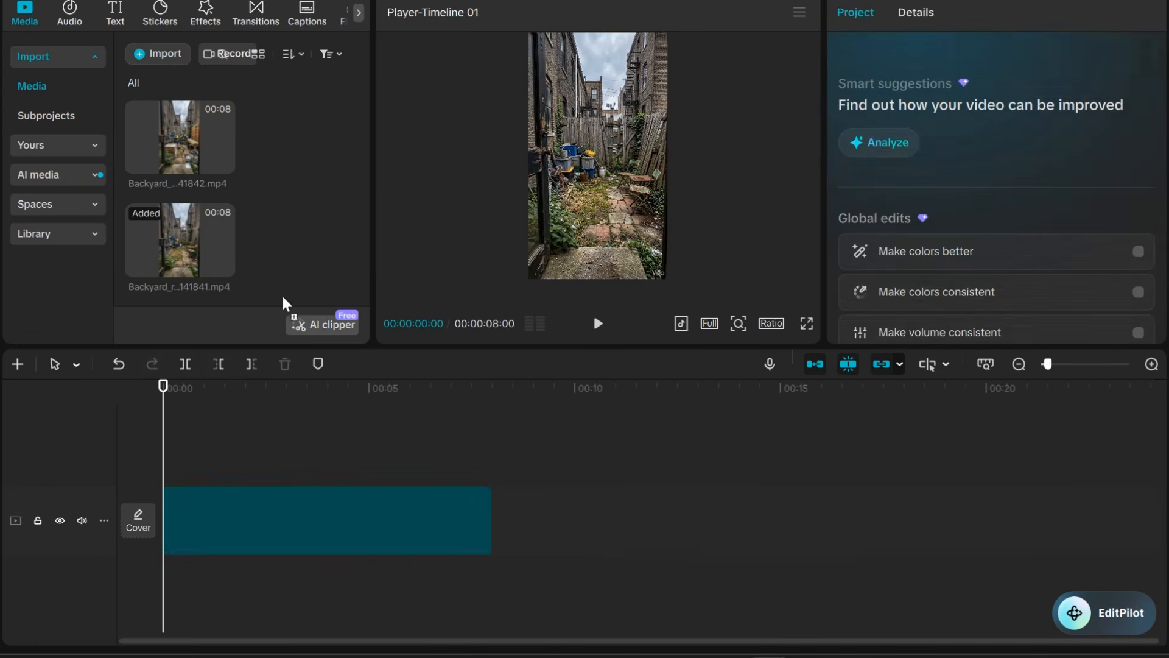
{"action": "left_click_drag", "start_coordinate": [180, 137], "coordinate": [548, 519]}
{"action": "scroll", "coordinate": [243, 213], "scroll_direction": "up", "scroll_amount": 2}
{"action": "left_click_drag", "start_coordinate": [180, 135], "coordinate": [524, 446]}
{"action": "left_click", "coordinate": [358, 461]}
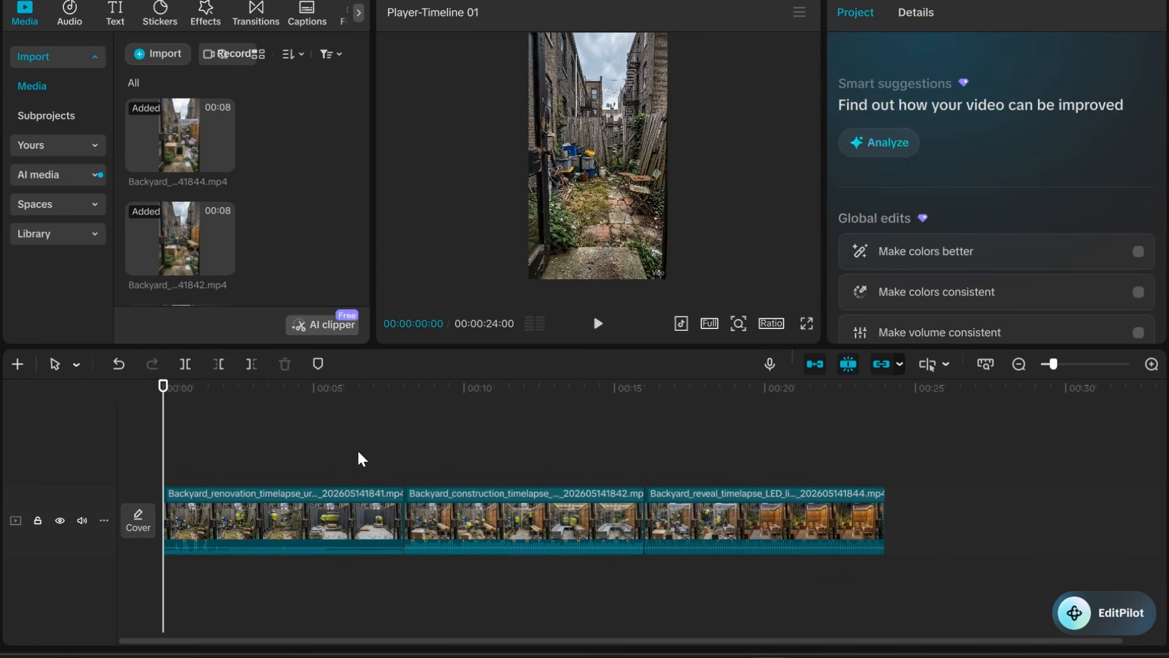
{"action": "key", "text": "Down"}
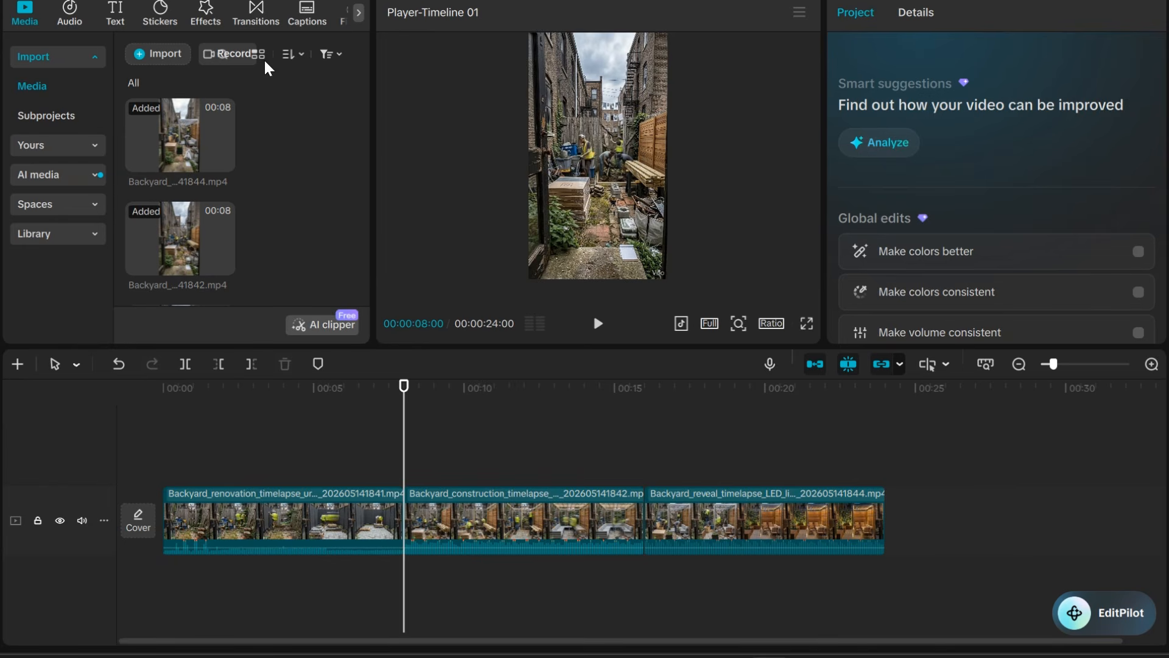
{"action": "left_click", "coordinate": [256, 20]}
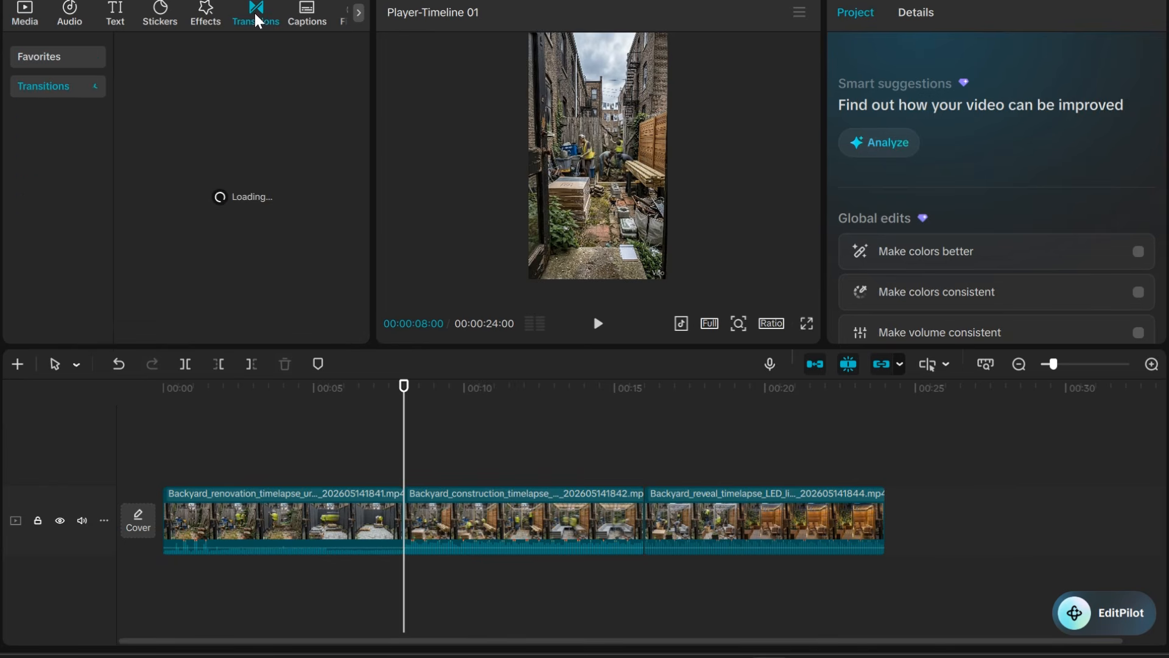
{"action": "left_click", "coordinate": [204, 20]}
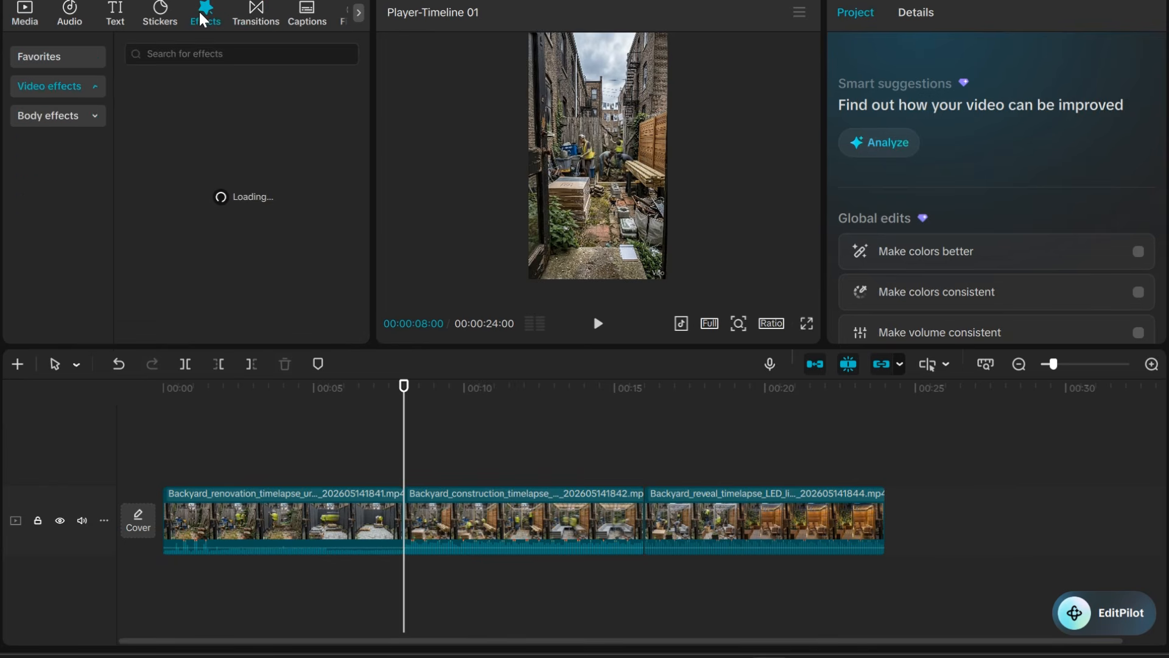
{"action": "left_click", "coordinate": [157, 21]}
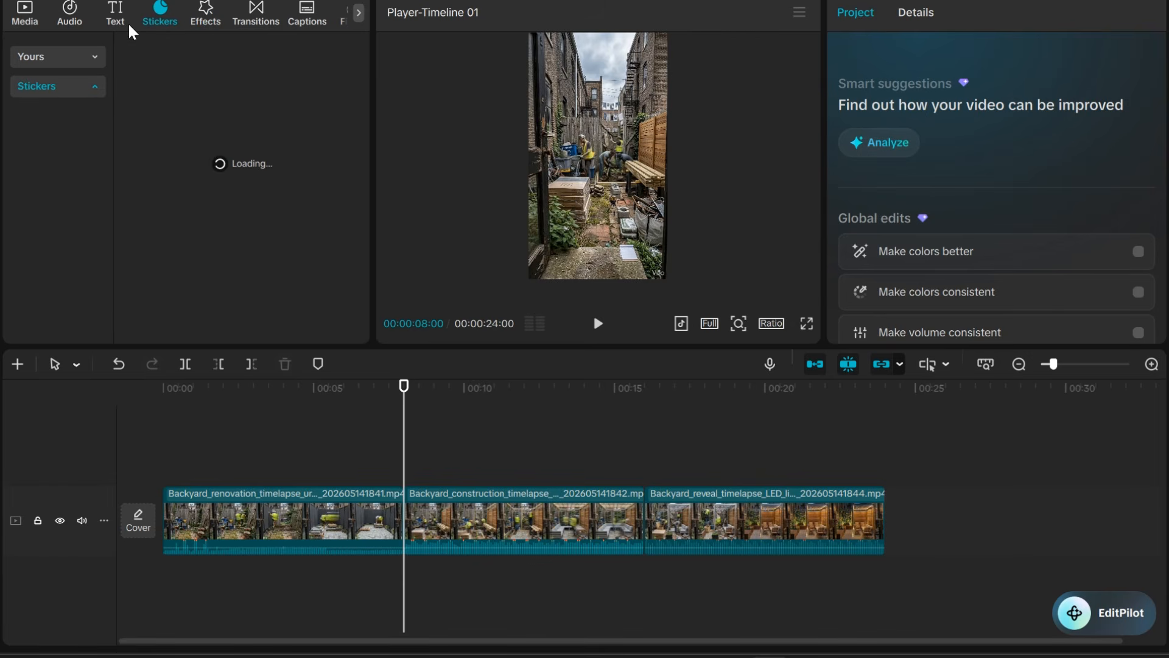
{"action": "left_click", "coordinate": [129, 24]}
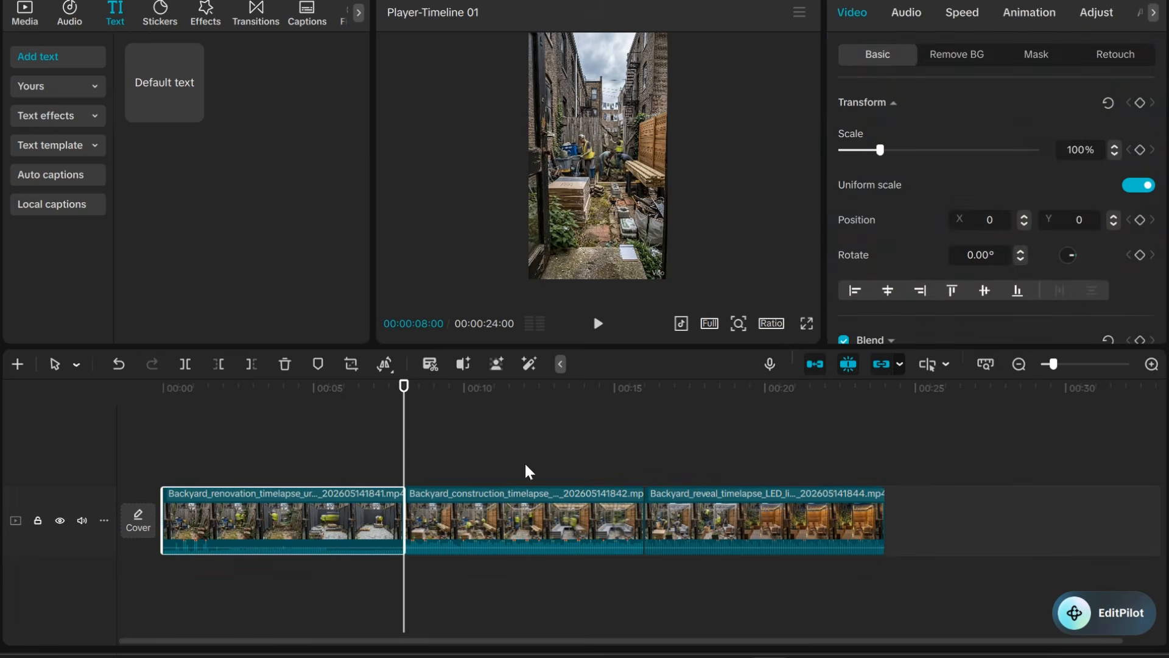
- Enlarge the renovation clip to a scale of about 109% so it extends slightly past the frame
{"action": "left_click_drag", "start_coordinate": [402, 438], "coordinate": [162, 469]}
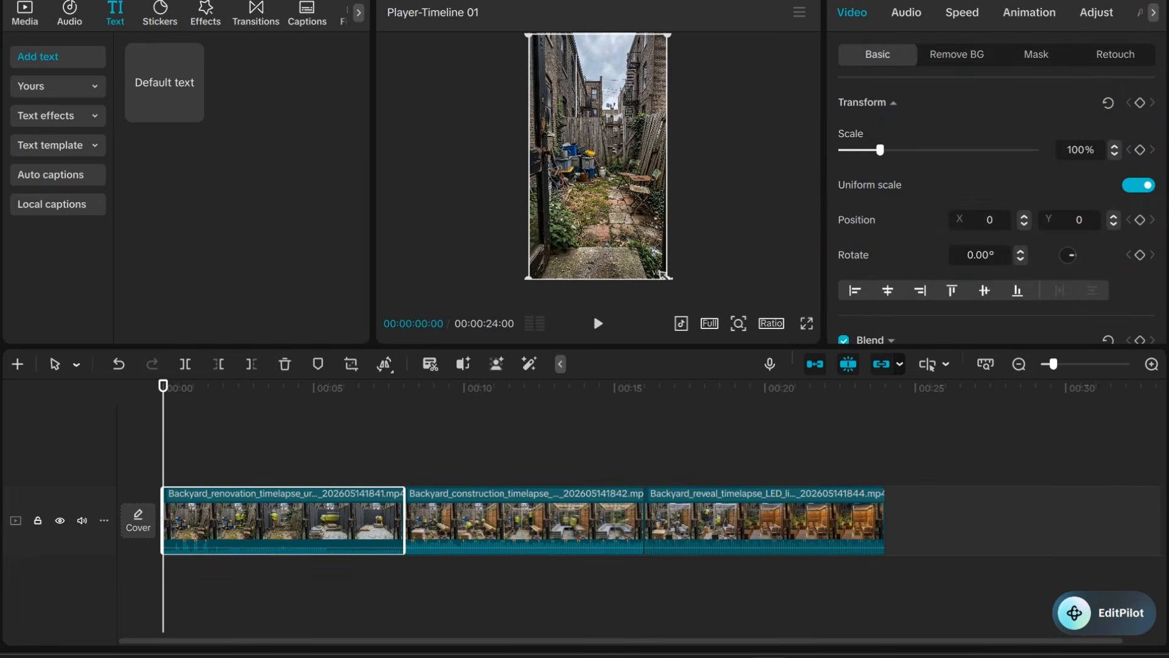
{"action": "left_click_drag", "start_coordinate": [663, 276], "coordinate": [675, 281]}
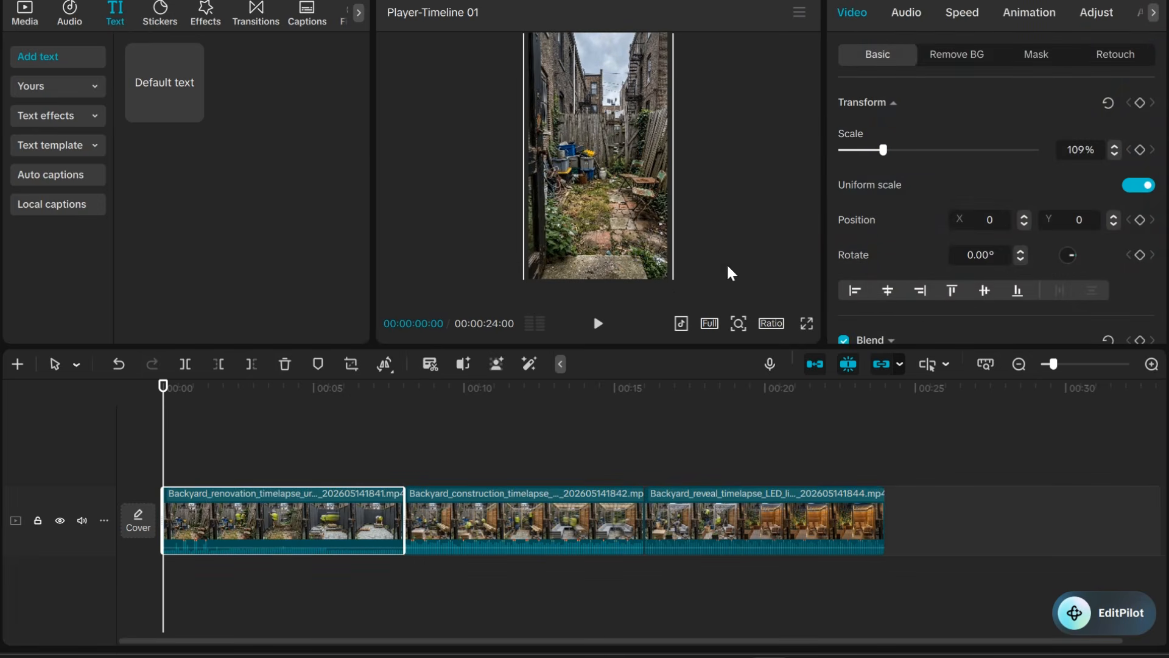
{"action": "left_click", "coordinate": [1115, 153]}
- Enlarge the construction and reveal clips slightly past the frame edges, by about the same amount as the renovation clip
{"action": "left_click", "coordinate": [485, 510]}
{"action": "left_click", "coordinate": [526, 466]}
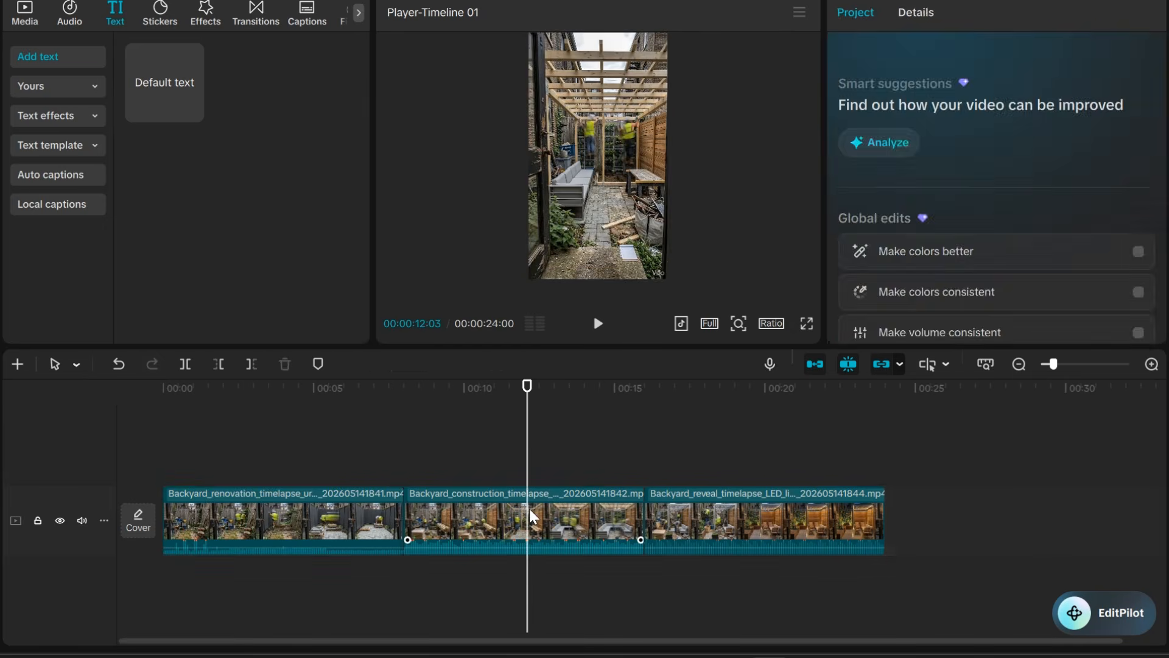
{"action": "left_click", "coordinate": [533, 516]}
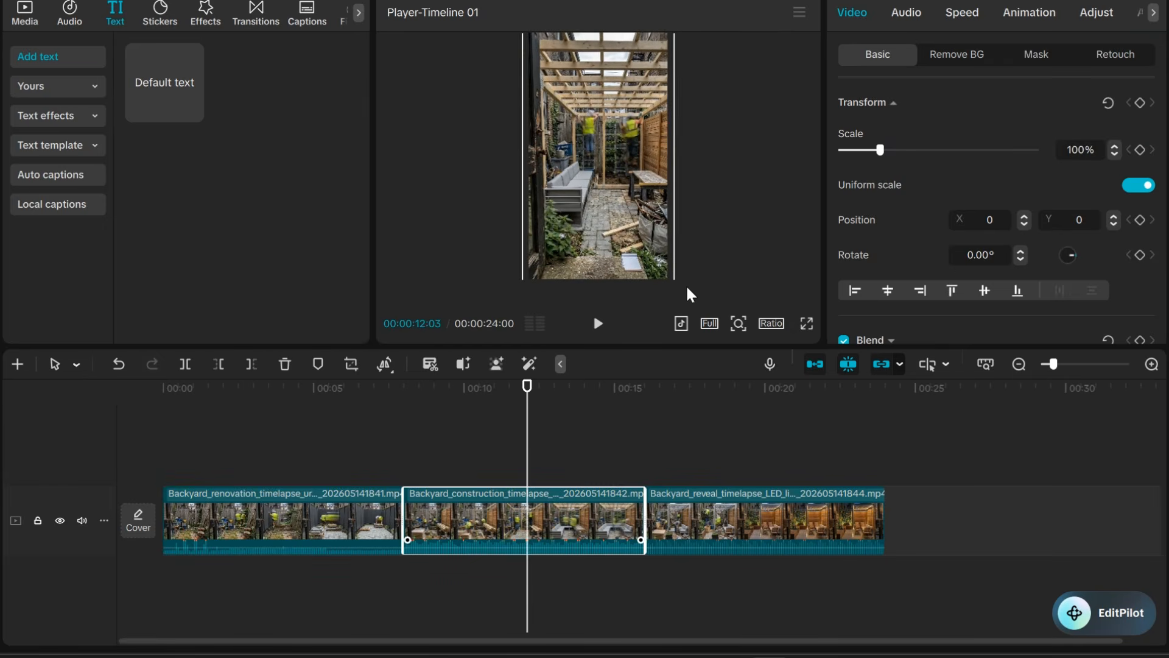
{"action": "left_click", "coordinate": [689, 473]}
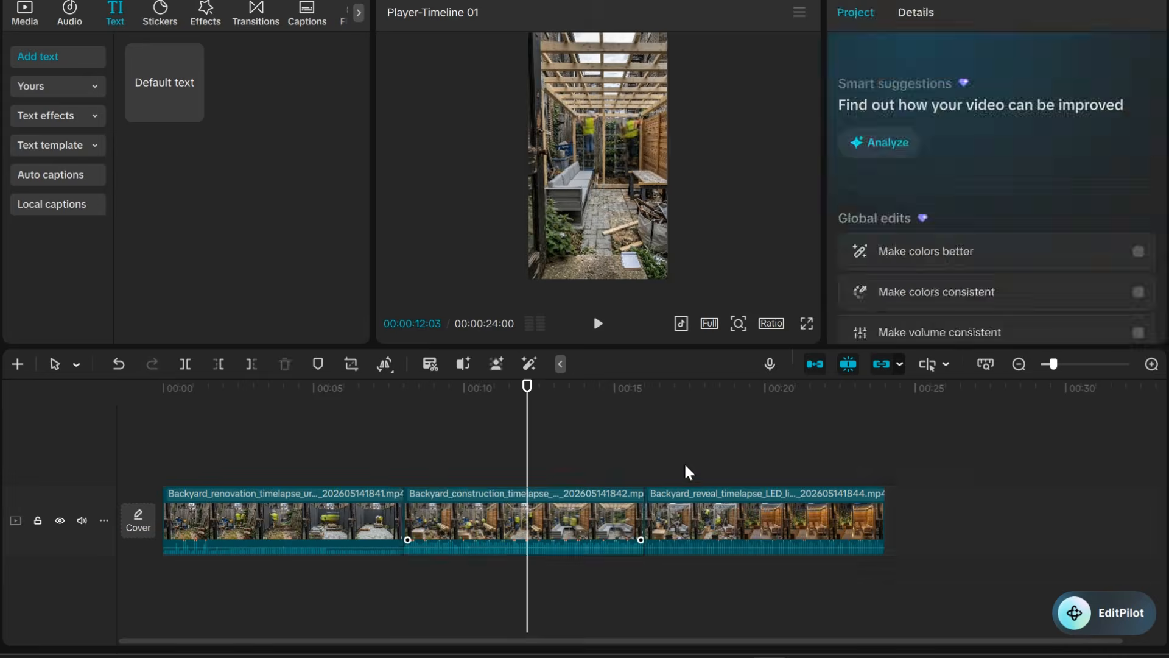
{"action": "left_click", "coordinate": [685, 515]}
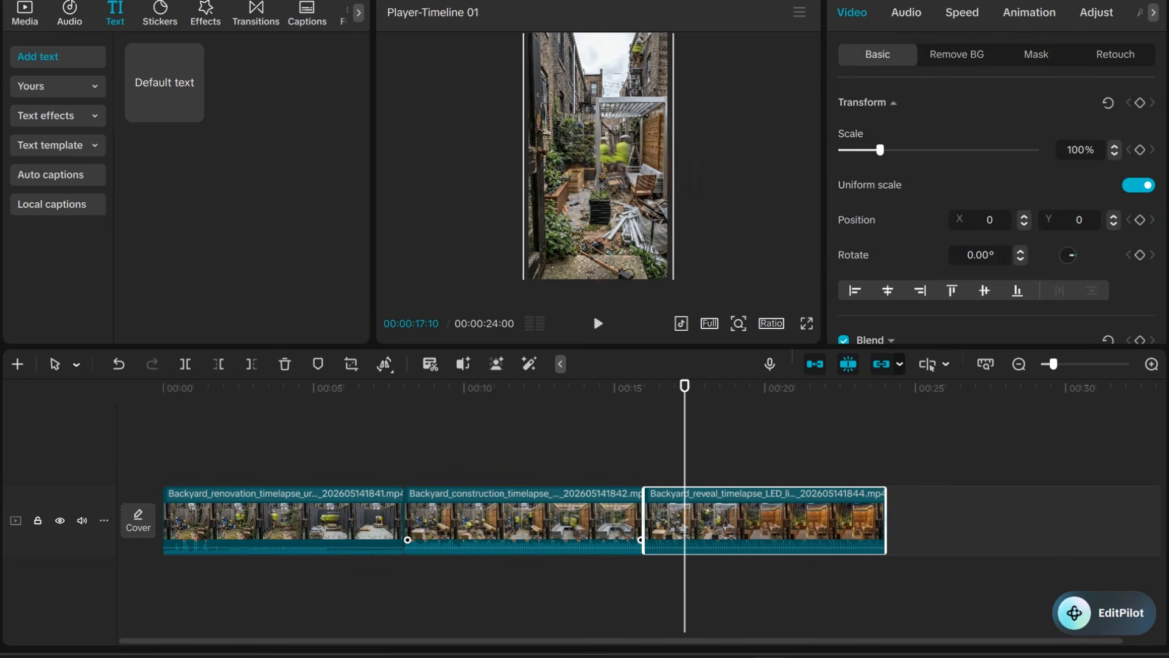
{"action": "left_click", "coordinate": [705, 460]}
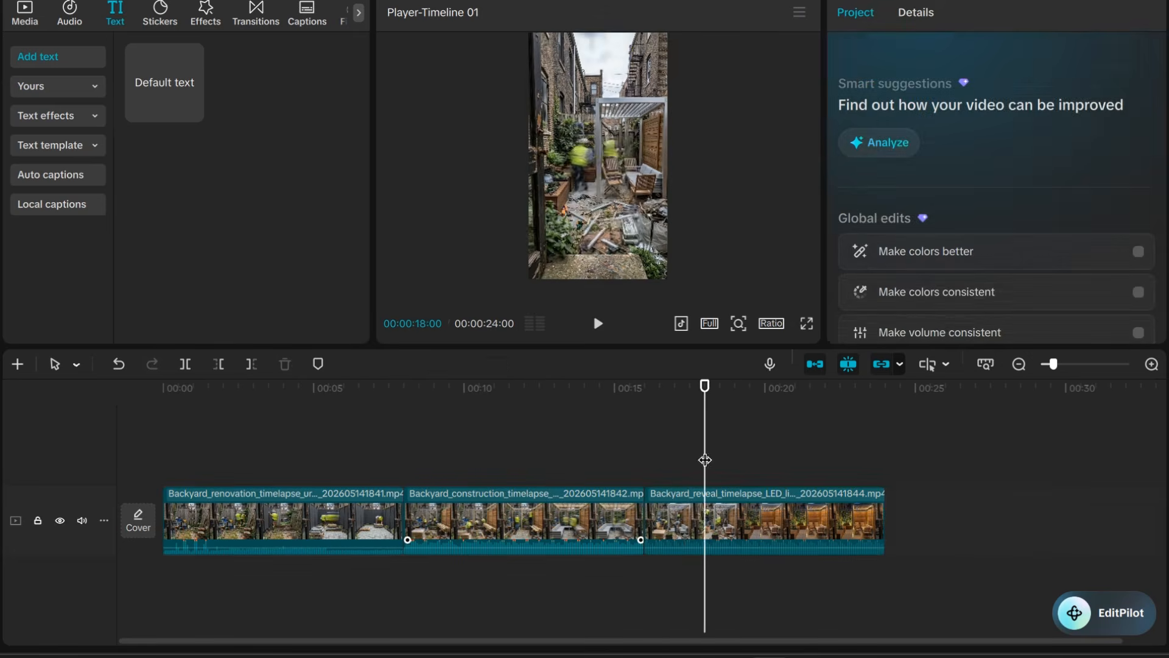
- Return the playhead to the start and export the timeline as 0514 in mp4 format, 1080P, H.264, 30fps
{"action": "left_click_drag", "start_coordinate": [705, 459], "coordinate": [145, 521]}
{"action": "left_click", "coordinate": [990, 1]}
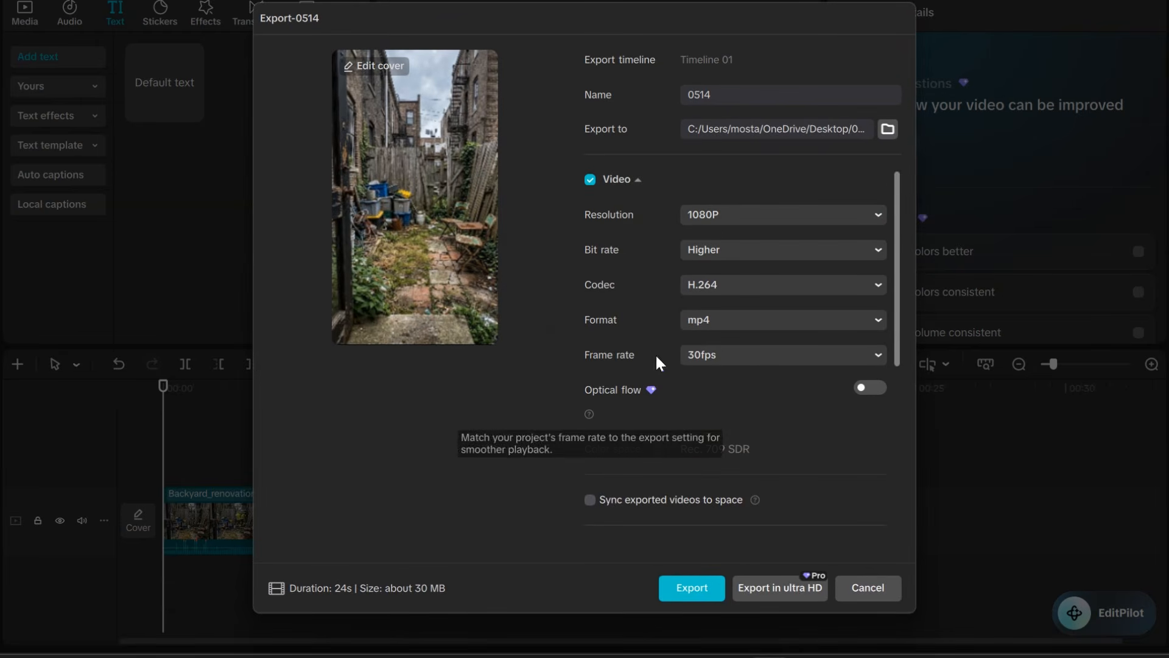
{"action": "left_click", "coordinate": [699, 588]}
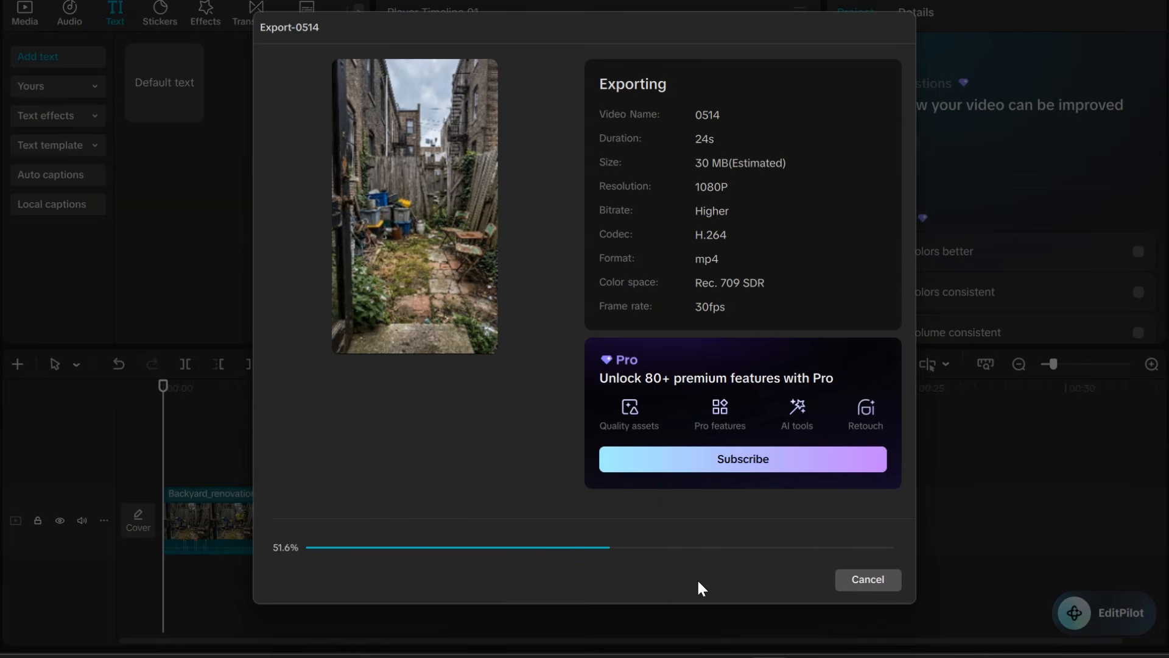